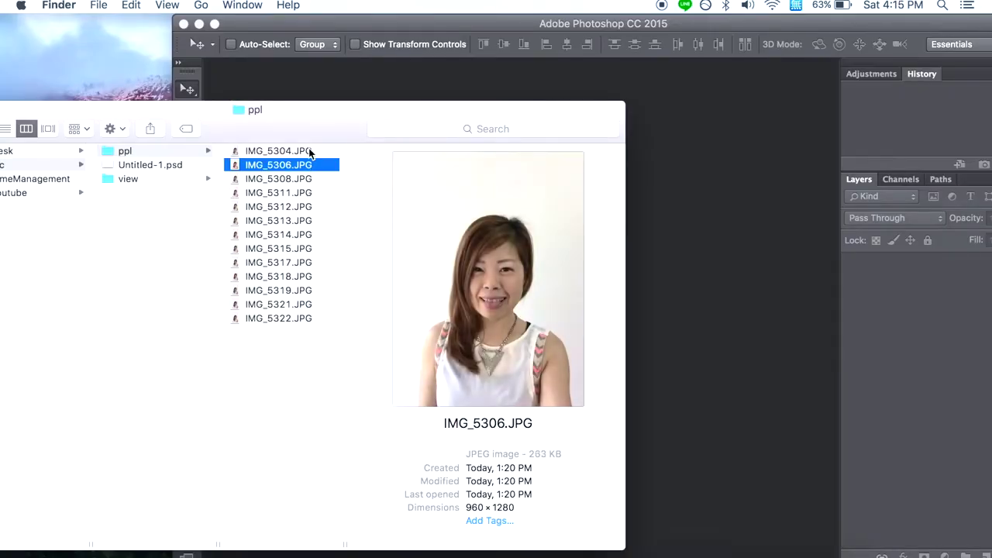
# Preview the following IMG_53xx selfies up to IMG_5317, then return to Photoshop
pyautogui.press('Down')
pyautogui.press('Down')
pyautogui.press('Down')
pyautogui.press('Down')
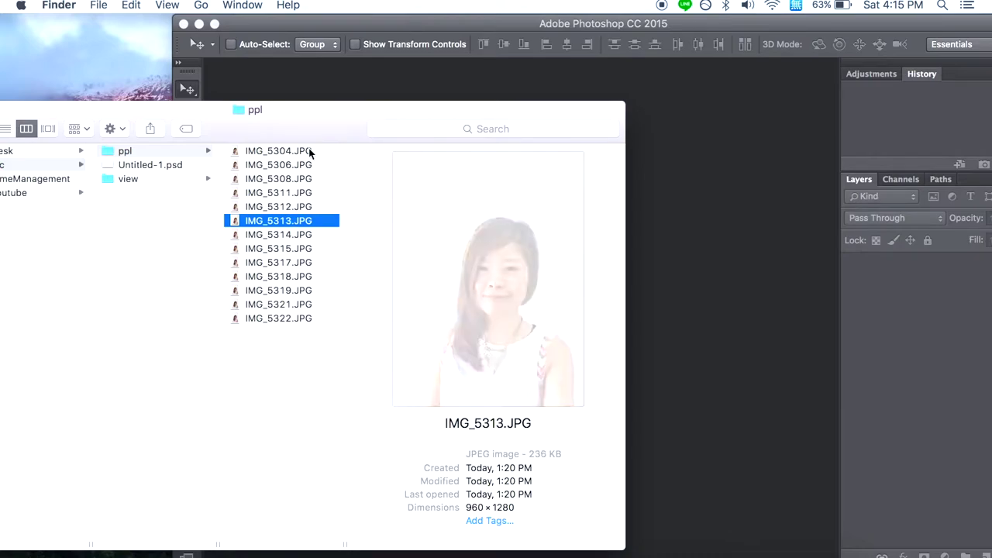
pyautogui.press('Down')
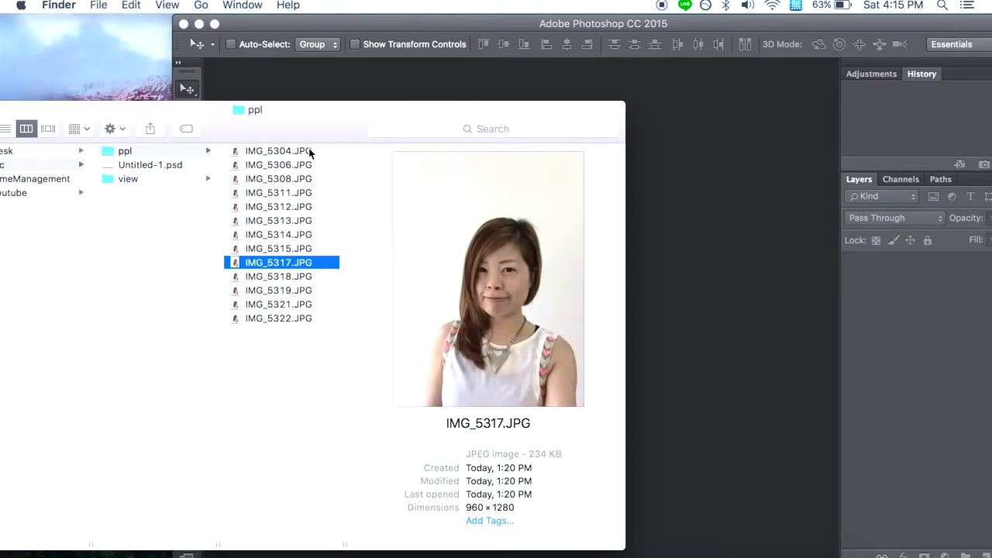
pyautogui.press('Down')
pyautogui.press('Down')
pyautogui.press('Down')
pyautogui.press('Down')
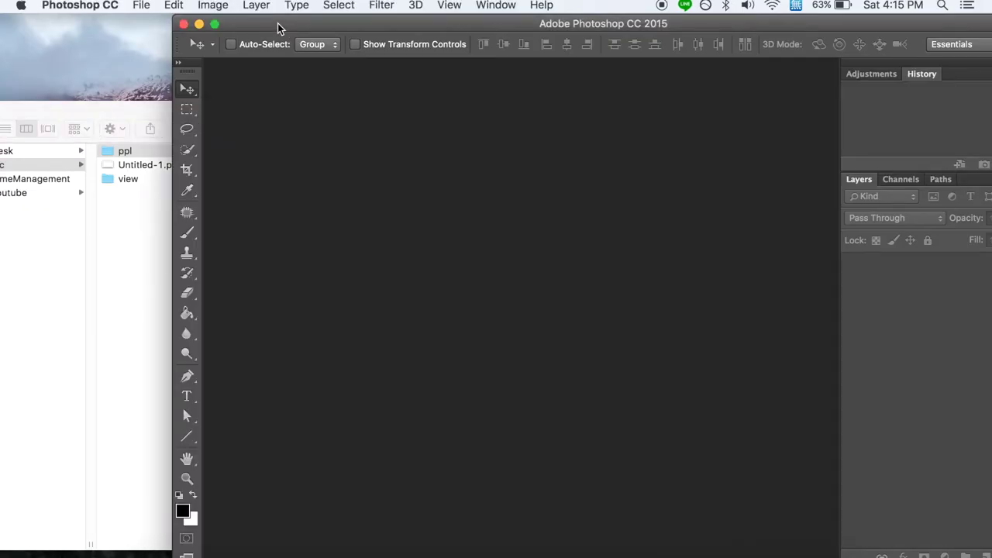
pyautogui.click(138, 6)
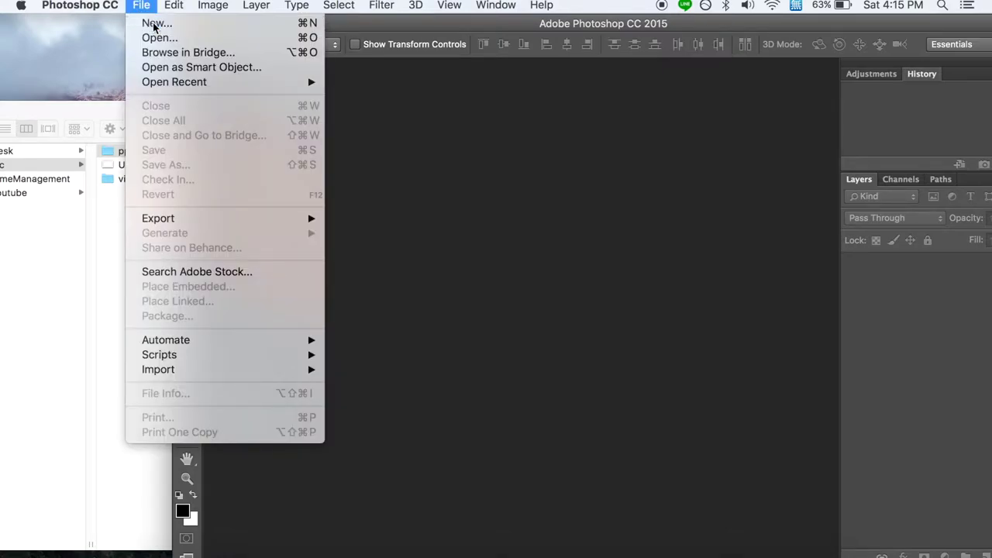
# Make a new document titled Travel V, 1280 × 720 px, with transparent background contents
pyautogui.click(153, 24)
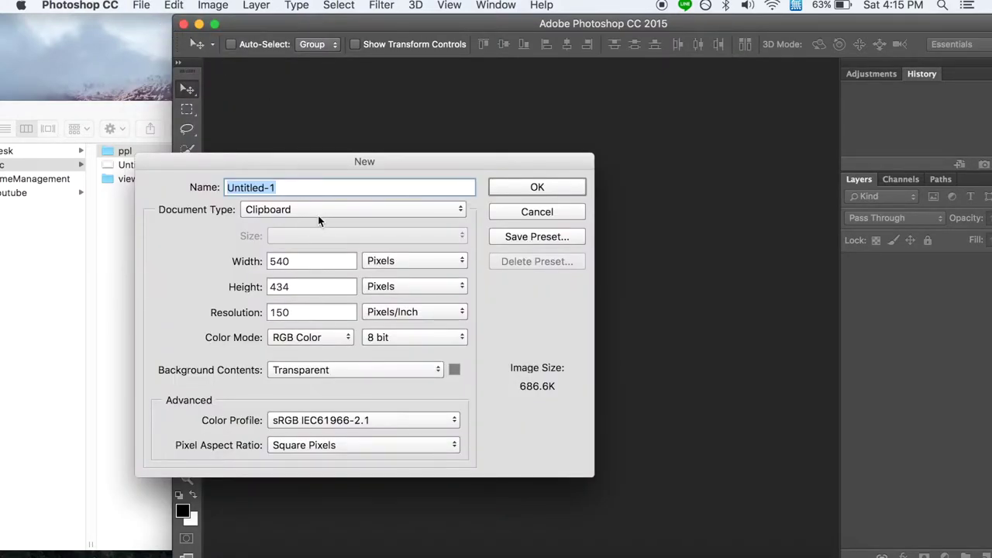
pyautogui.write('Travel V')
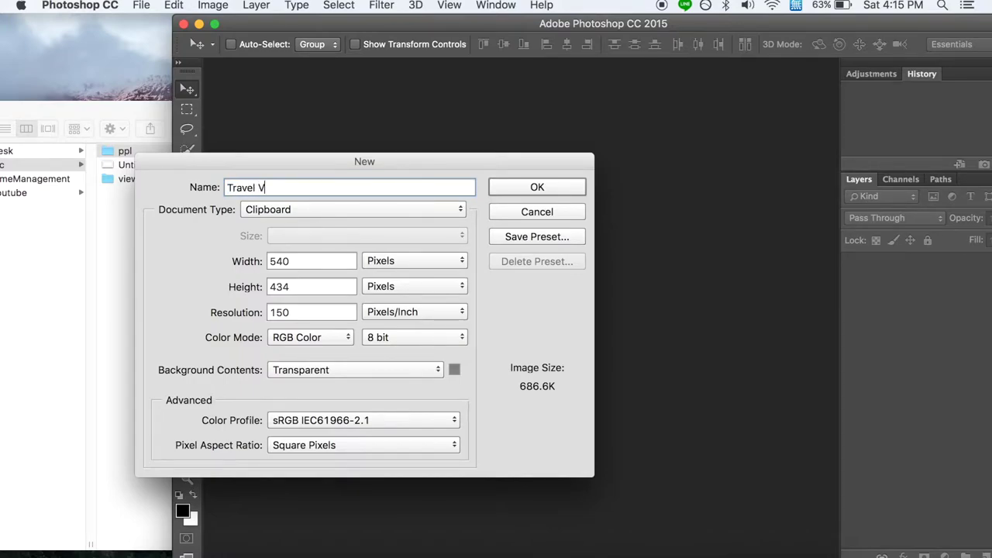
pyautogui.press('Tab')
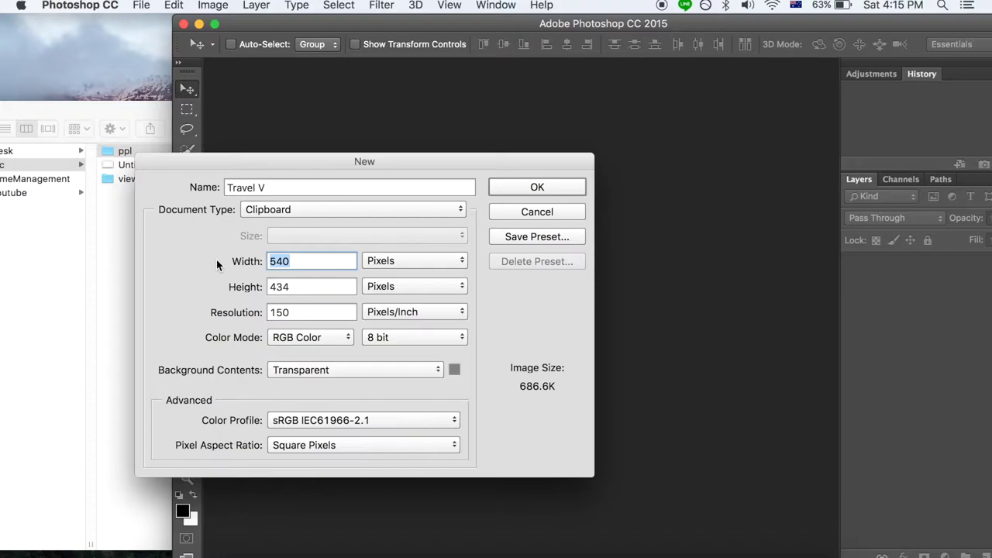
pyautogui.write('1280')
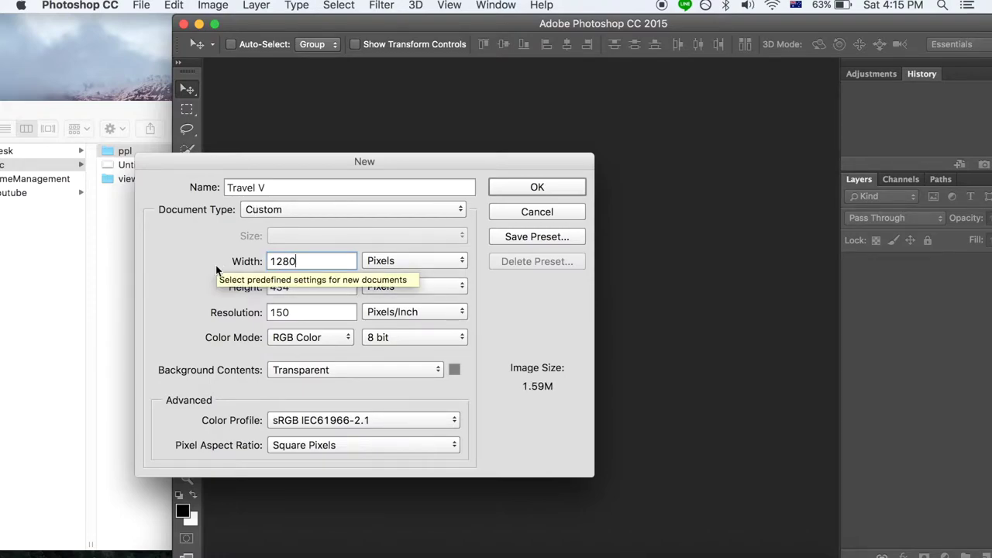
pyautogui.click(288, 290)
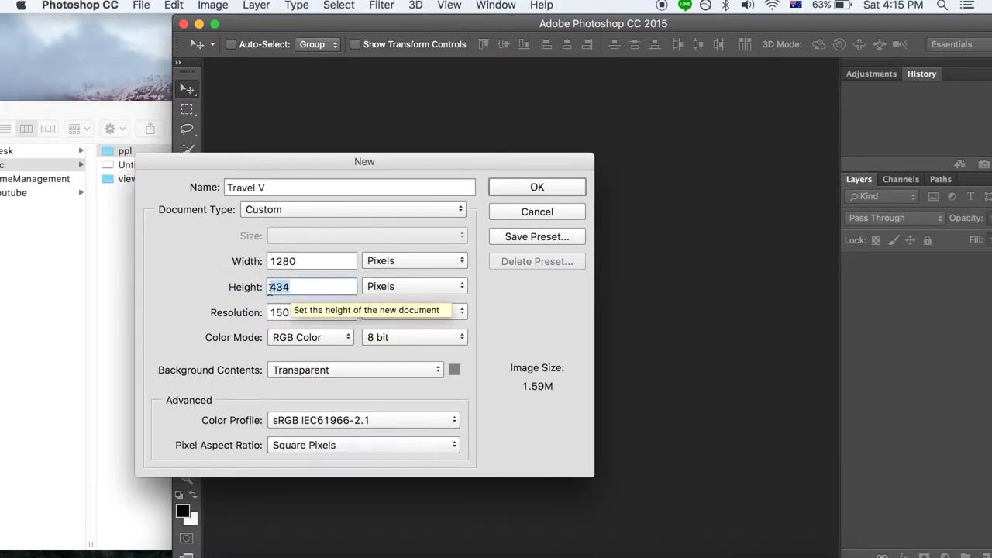
pyautogui.write('720')
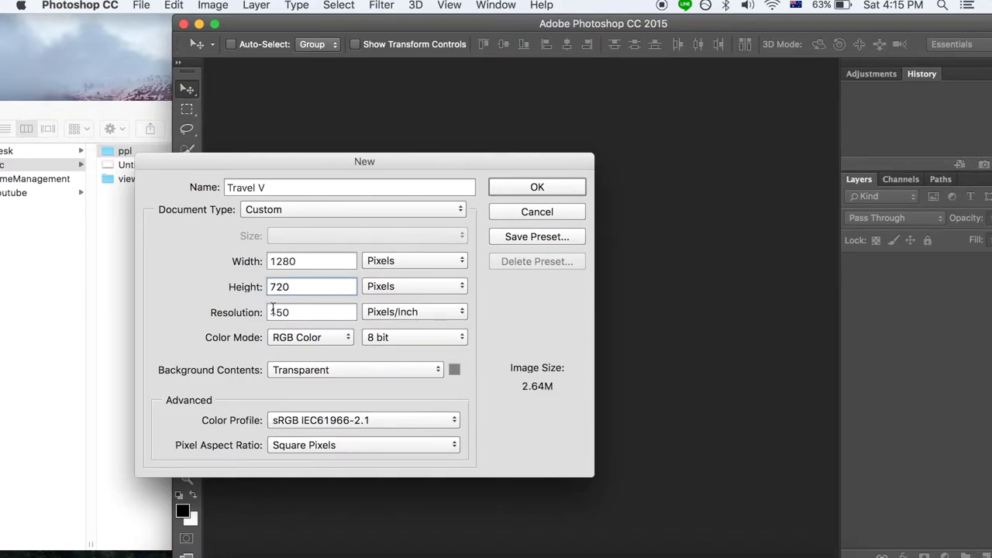
pyautogui.click(363, 374)
pyautogui.click(364, 374)
pyautogui.click(564, 188)
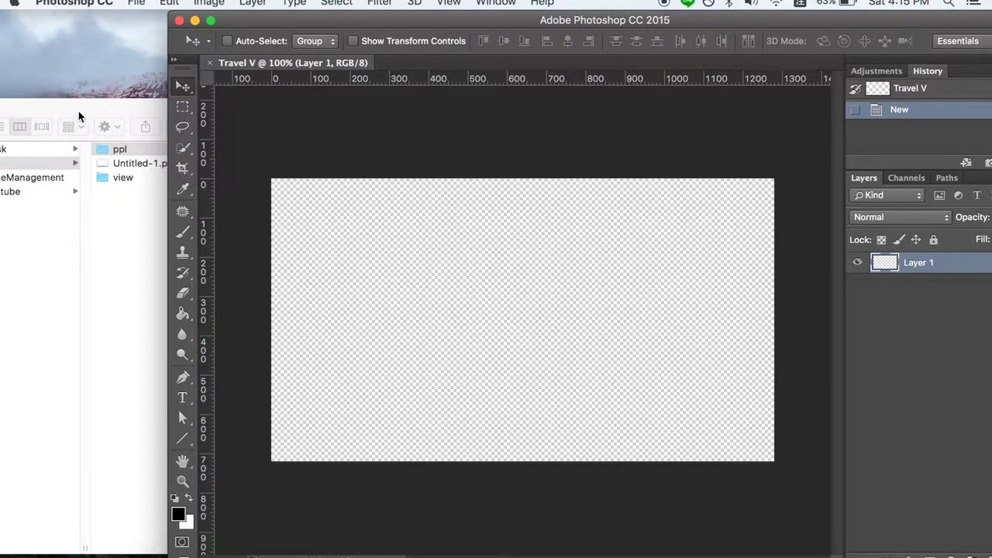
pyautogui.click(78, 114)
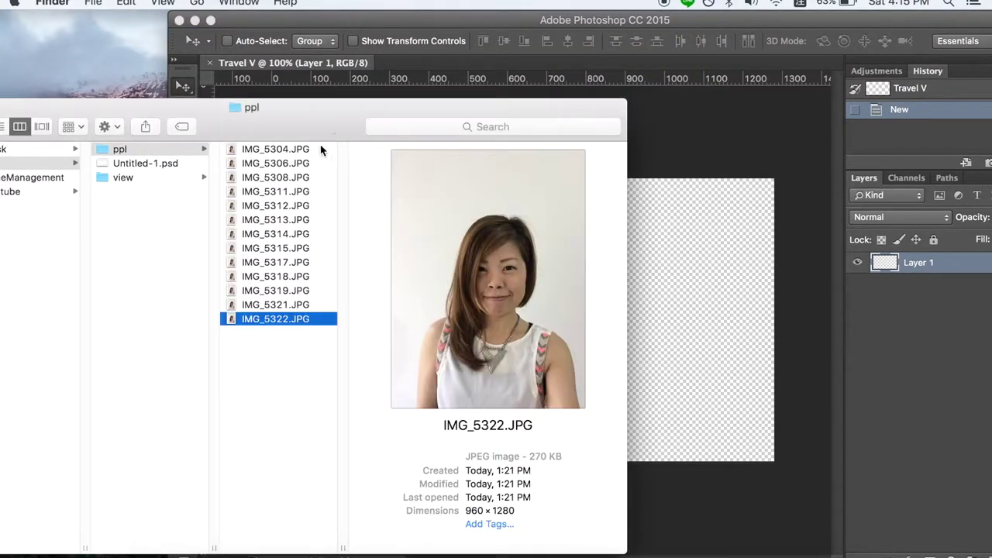
# Place IMG_5304.JPG onto the Travel V canvas and rasterize its layer
pyautogui.moveTo(321, 146); pyautogui.dragTo(622, 300)
pyautogui.click(73, 190)
pyautogui.press('Return')
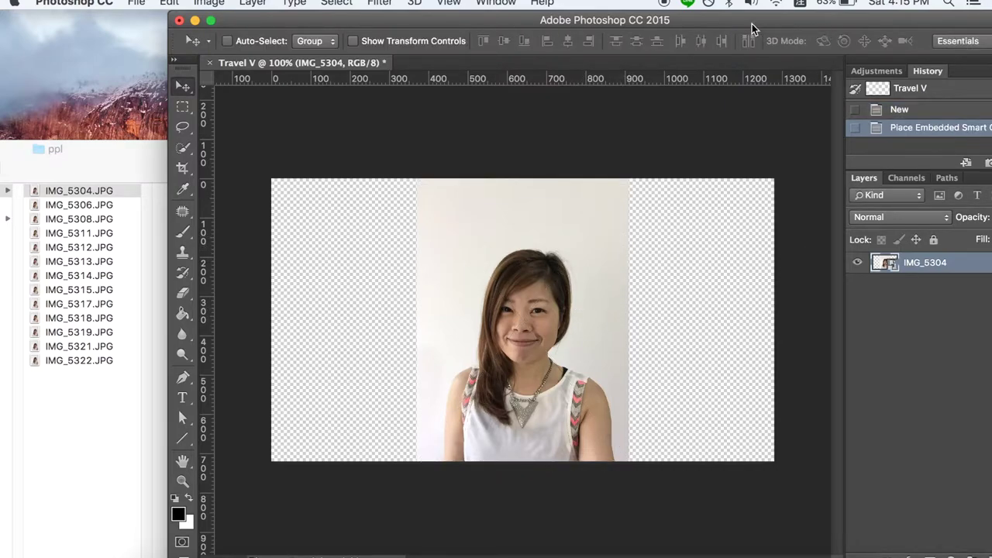
pyautogui.moveTo(753, 24); pyautogui.dragTo(656, 19)
pyautogui.rightClick(844, 267)
pyautogui.scroll(-3, 665, 454)
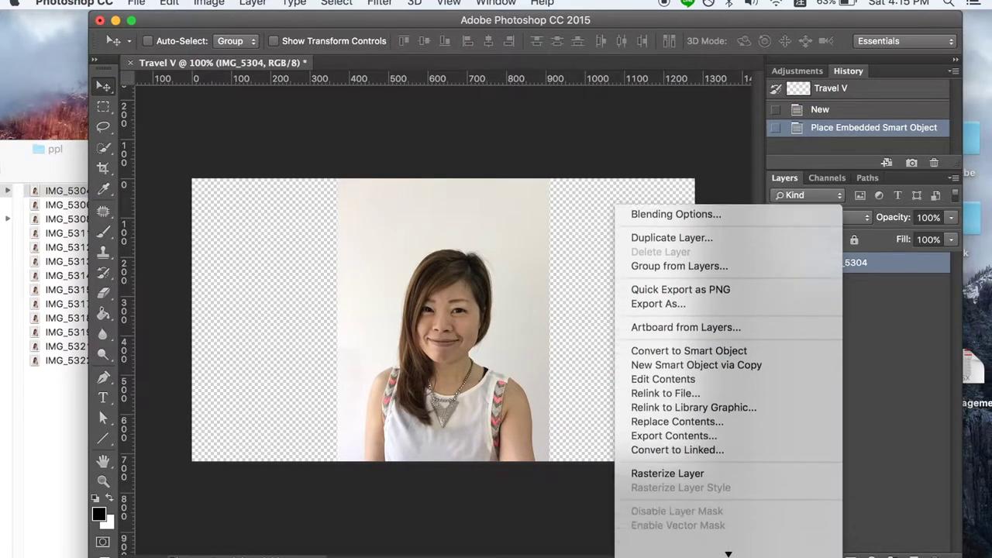
pyautogui.click(664, 446)
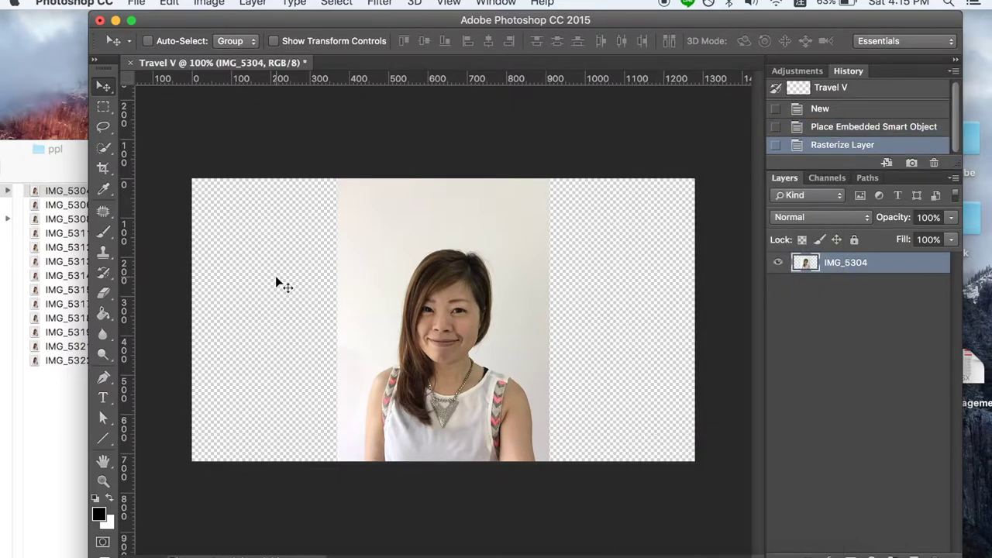
# Select the woman with the Quick Selection tool, trimming stray background near her shoulder
pyautogui.click(105, 149)
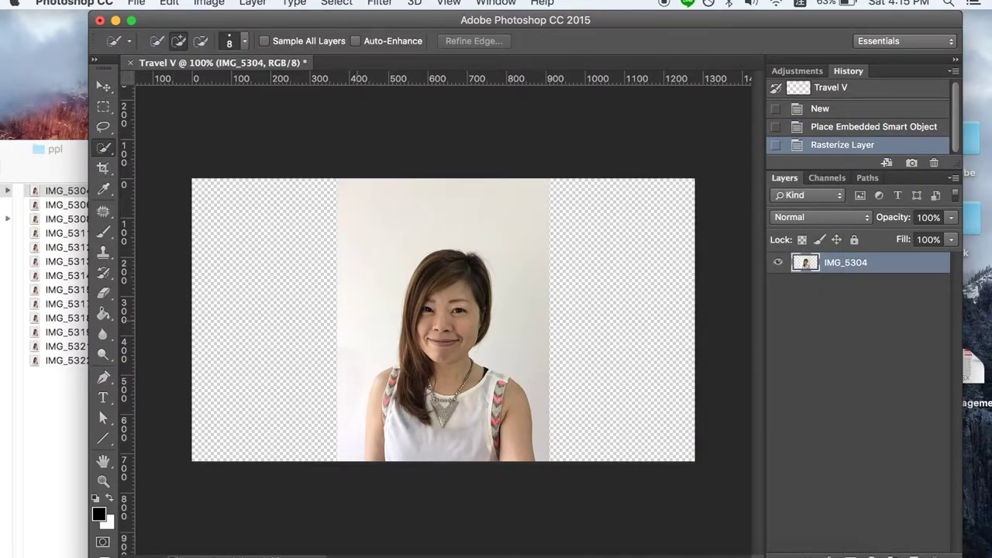
pyautogui.moveTo(353, 445)
pyautogui.mouseDown()
pyautogui.moveTo(351, 263)
pyautogui.moveTo(405, 203)
pyautogui.moveTo(529, 203)
pyautogui.mouseUp()
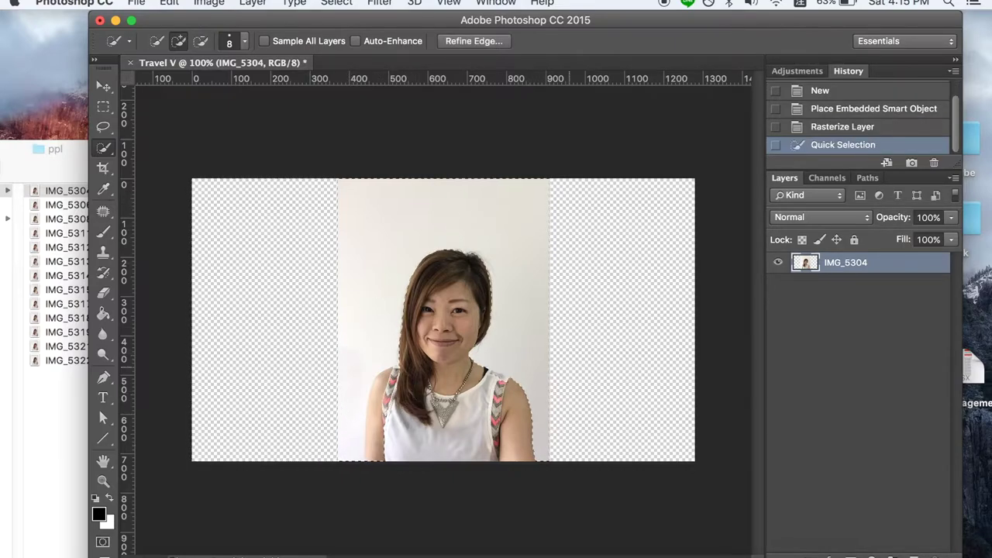
pyautogui.click(132, 20)
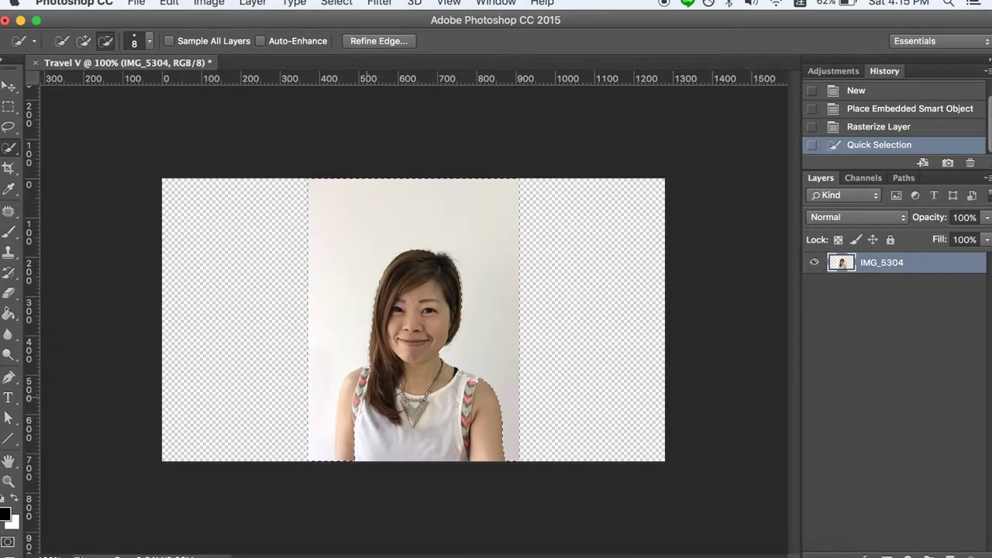
pyautogui.keyDown('alt'); pyautogui.scroll(3, 388, 442); pyautogui.keyUp('alt')
pyautogui.scroll(1, 389, 444)
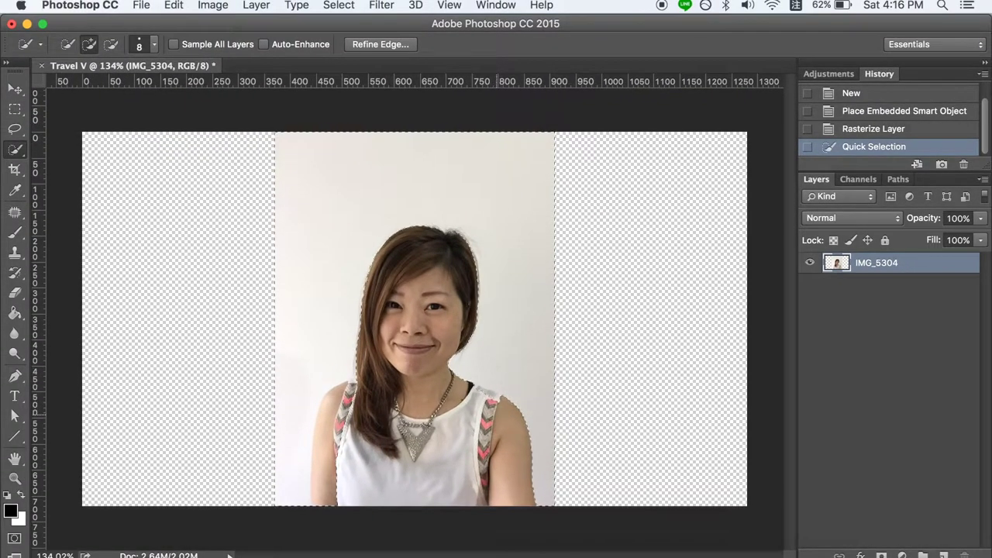
pyautogui.click(514, 414)
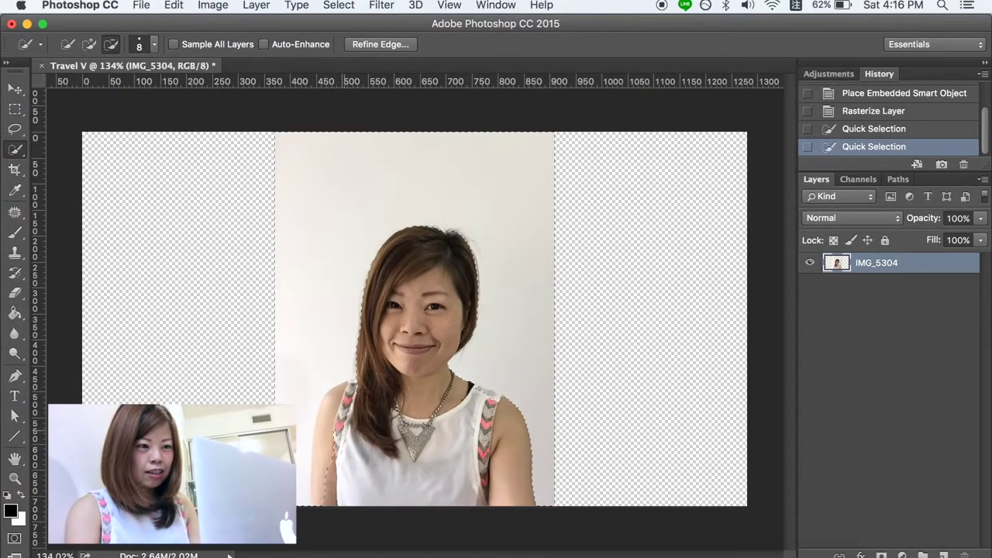
pyautogui.click(322, 434)
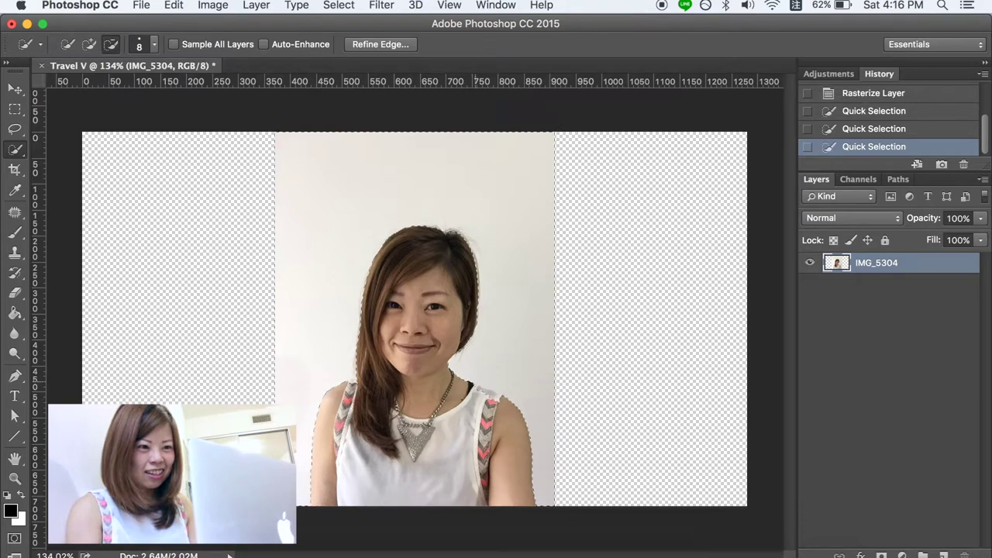
pyautogui.scroll(8, 498, 408)
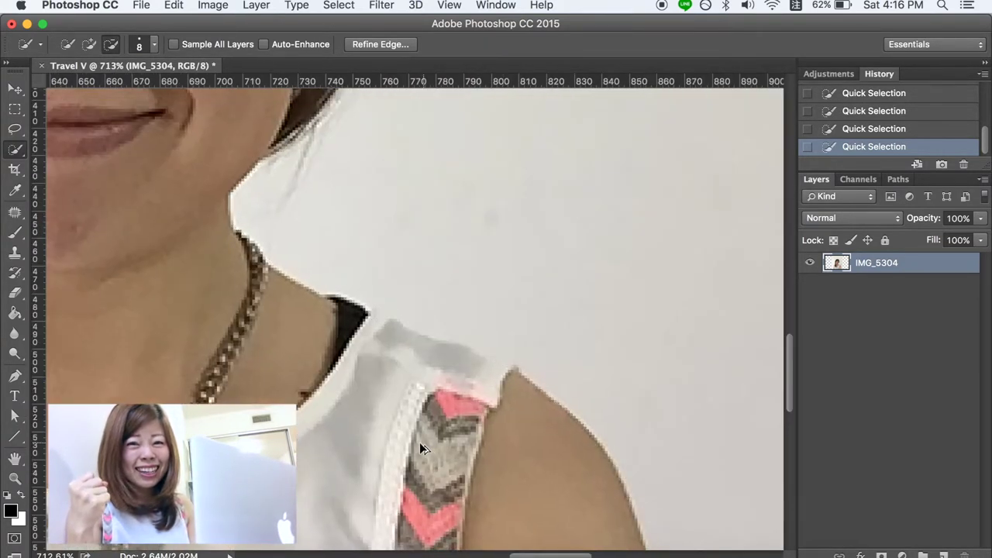
pyautogui.scroll(-4, 420, 442)
pyautogui.scroll(-6, 400, 391)
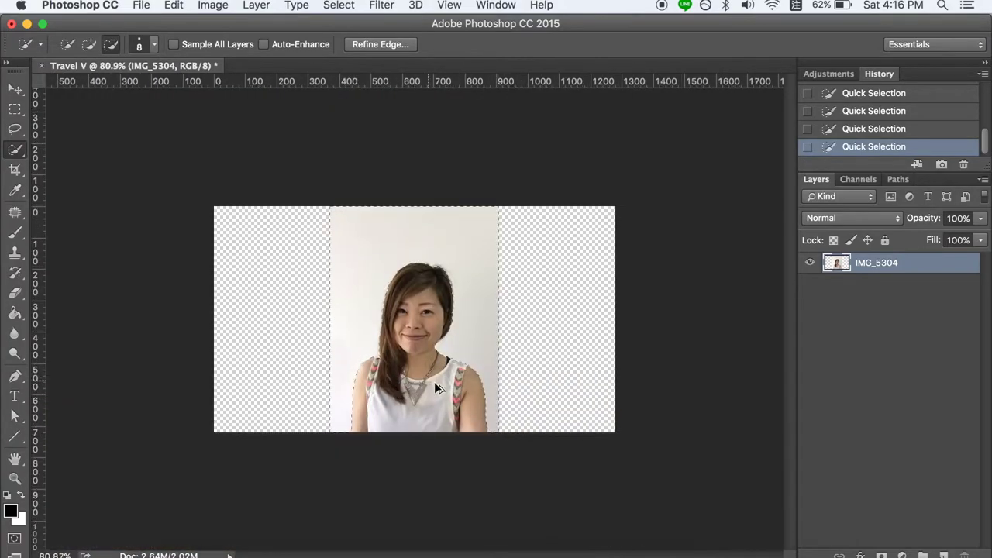
pyautogui.scroll(3, 434, 381)
# Invert and touch up the selection, then use Refine Edge to output a new layer with layer mask
pyautogui.press('shift+super+i')
pyautogui.press('super+z')
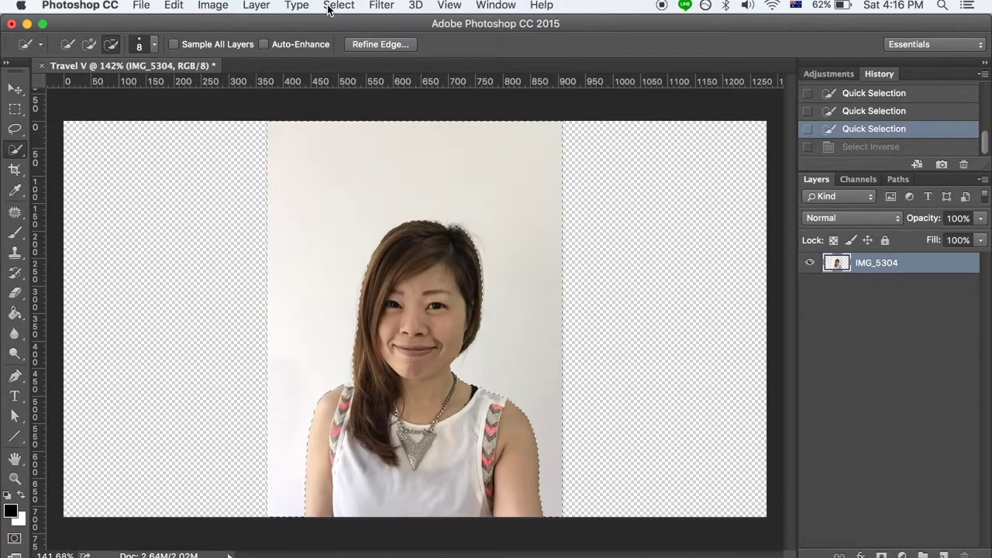
pyautogui.click(329, 9)
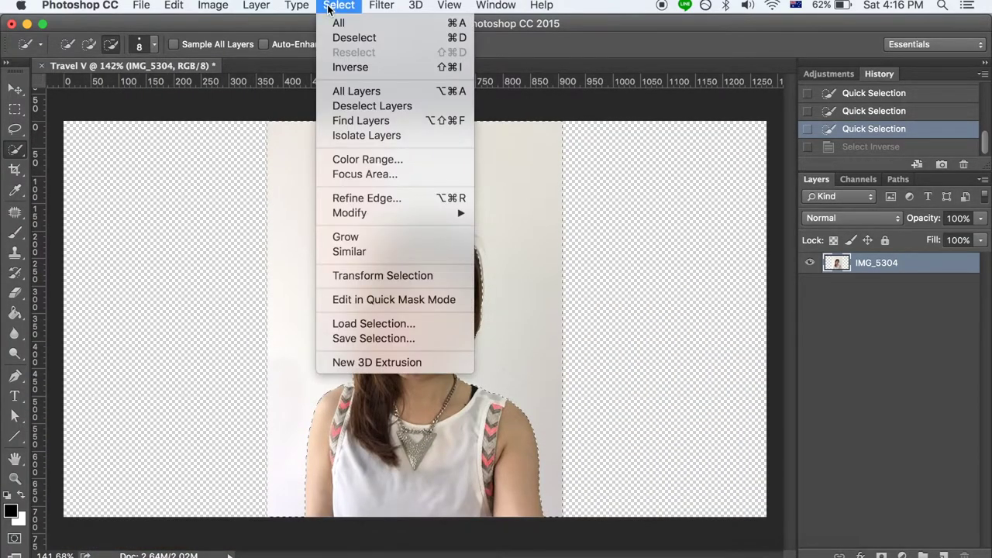
pyautogui.click(350, 67)
pyautogui.click(395, 99)
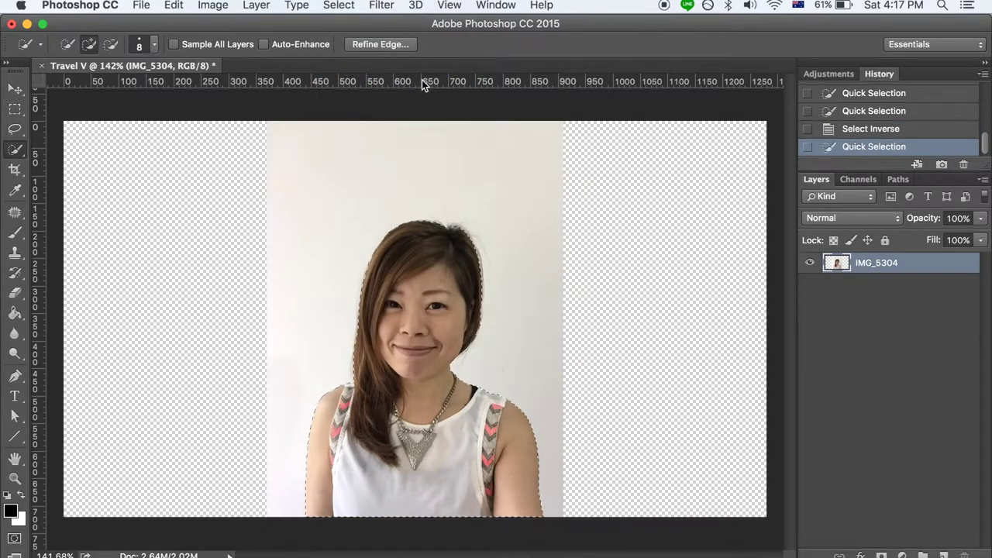
pyautogui.click(399, 46)
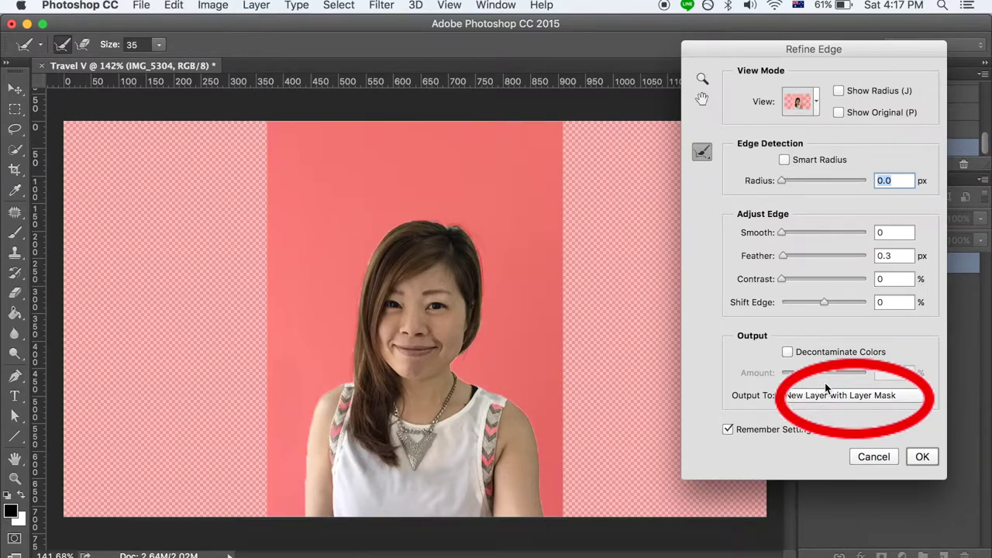
pyautogui.click(923, 457)
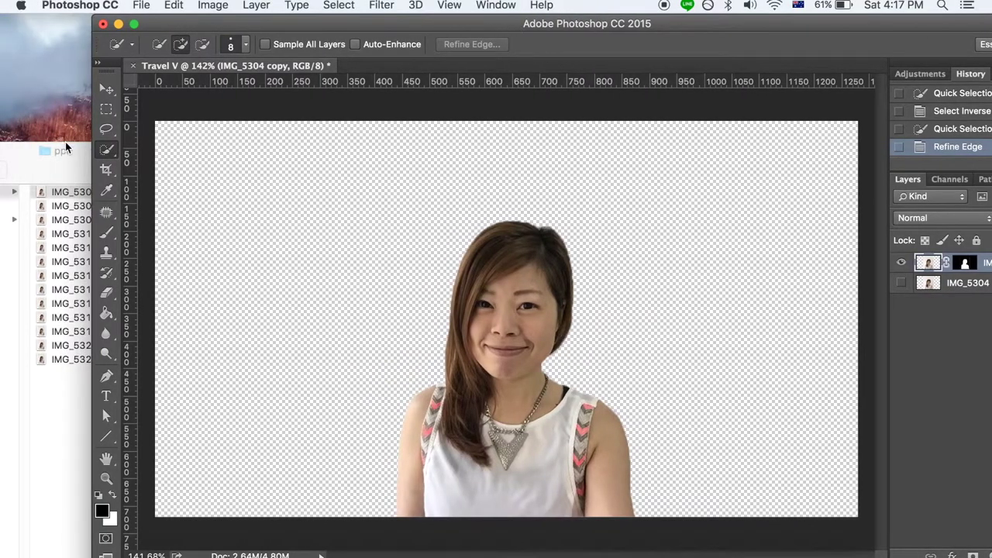
# Place beach photo IMG_1125 scaled to fill the canvas and move it below IMG_5304 copy
pyautogui.click(65, 143)
pyautogui.click(81, 217)
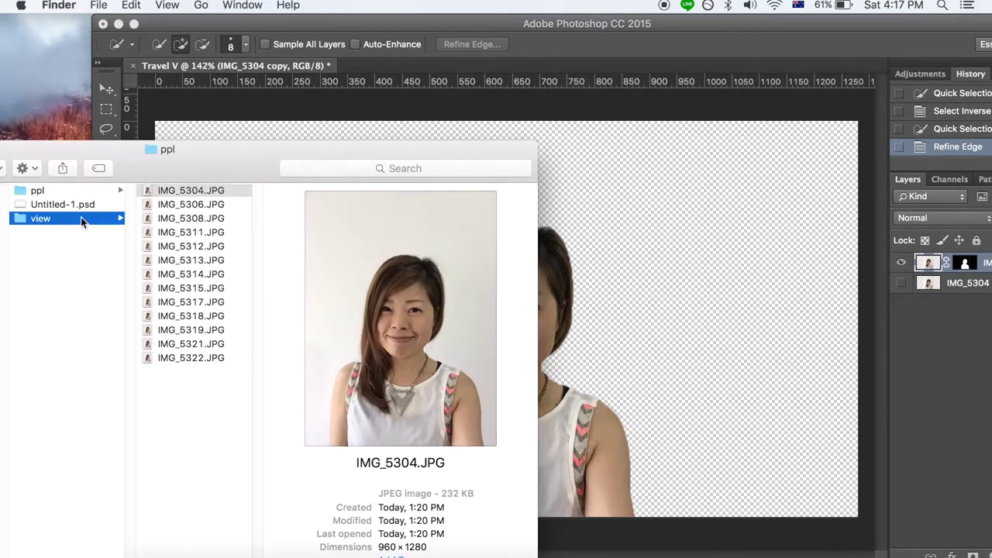
pyautogui.moveTo(161, 190); pyautogui.dragTo(679, 86)
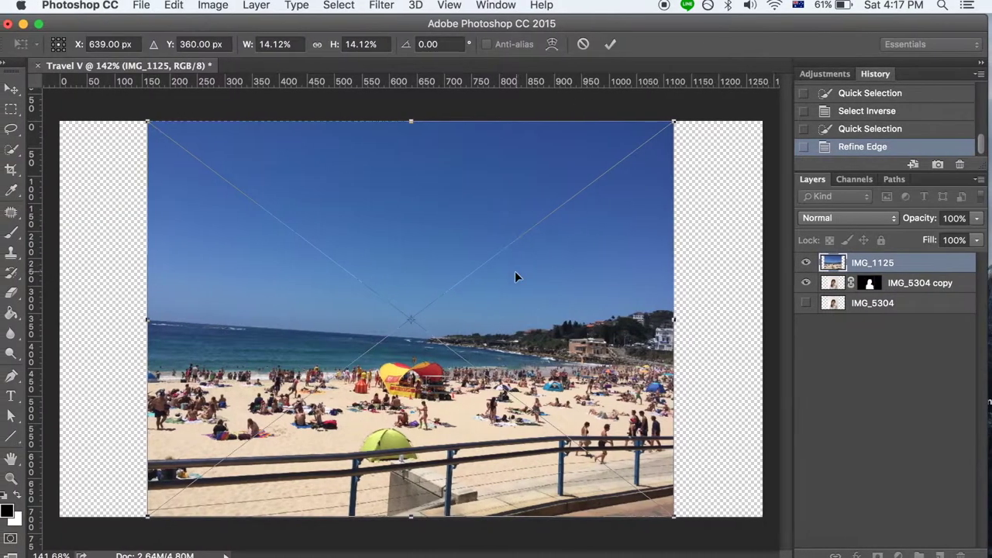
pyautogui.scroll(-2, 501, 349)
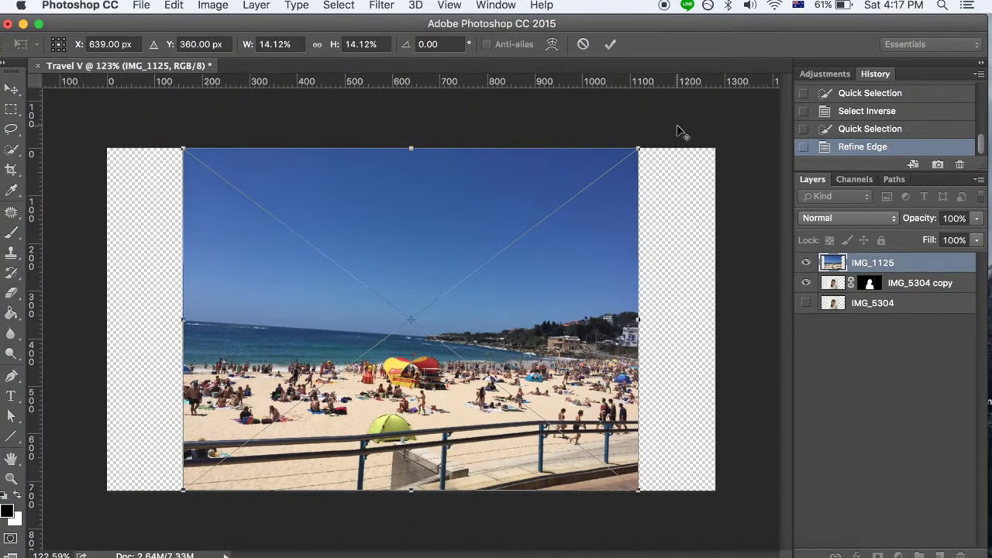
pyautogui.moveTo(637, 148); pyautogui.dragTo(733, 100)
pyautogui.moveTo(595, 368); pyautogui.dragTo(596, 314)
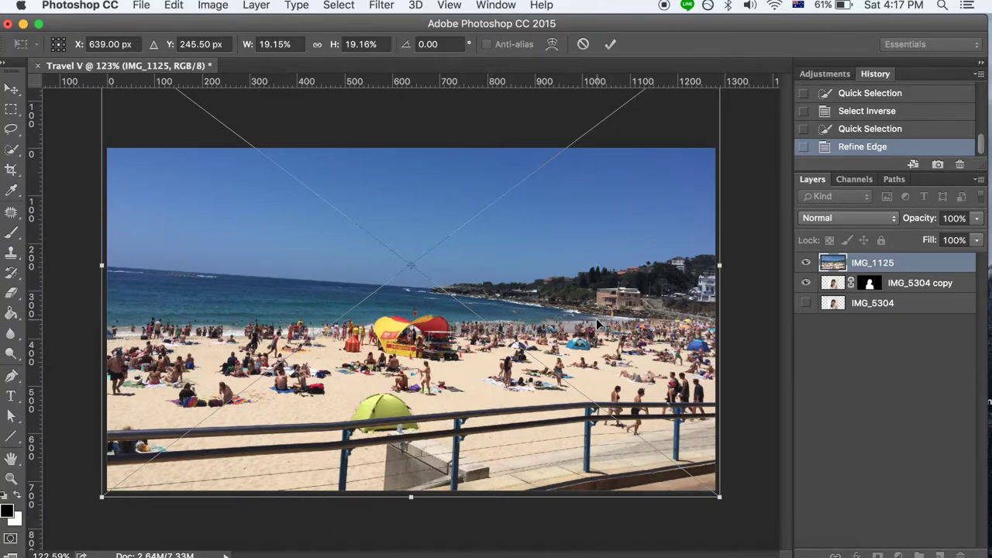
pyautogui.press('Return')
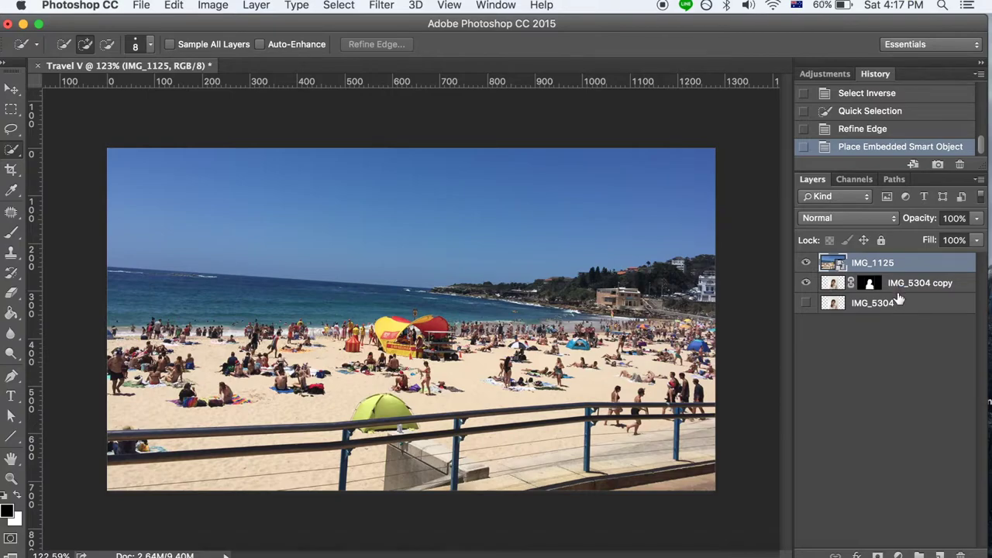
pyautogui.moveTo(884, 264); pyautogui.dragTo(880, 295)
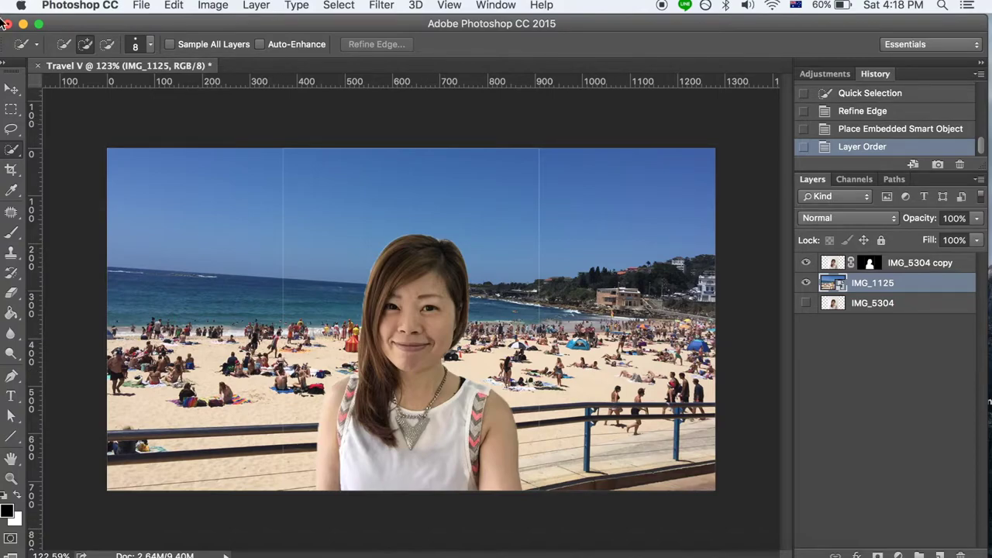
# Move the IMG_5304 copy layer down about 80 px and drag a horizontal guide to the horizon
pyautogui.click(12, 88)
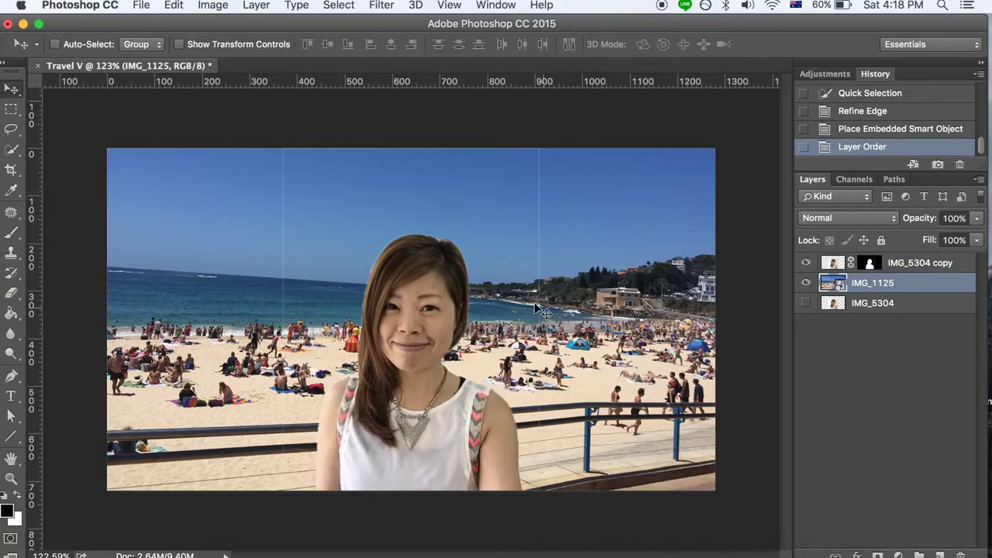
pyautogui.click(917, 263)
pyautogui.moveTo(411, 301); pyautogui.dragTo(418, 346)
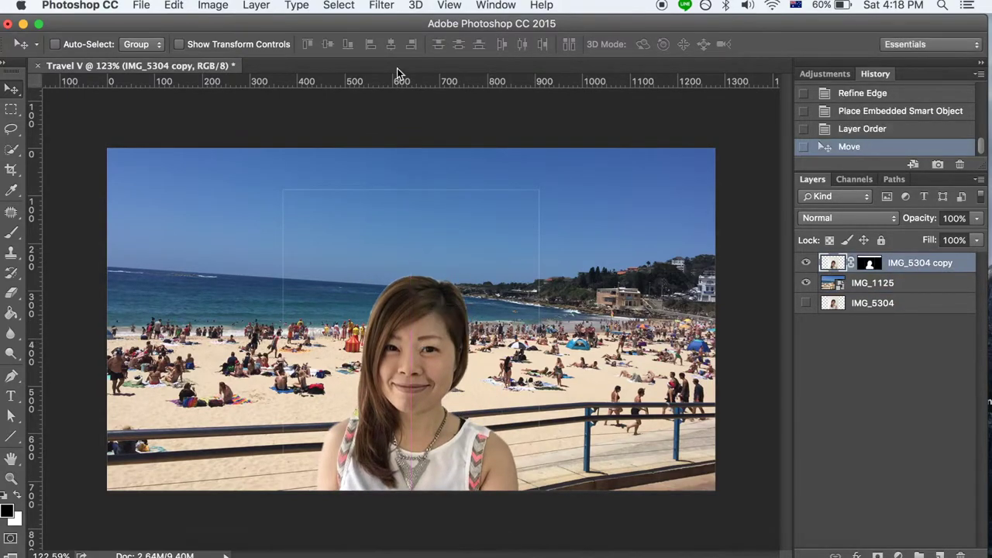
pyautogui.moveTo(398, 78); pyautogui.dragTo(418, 276)
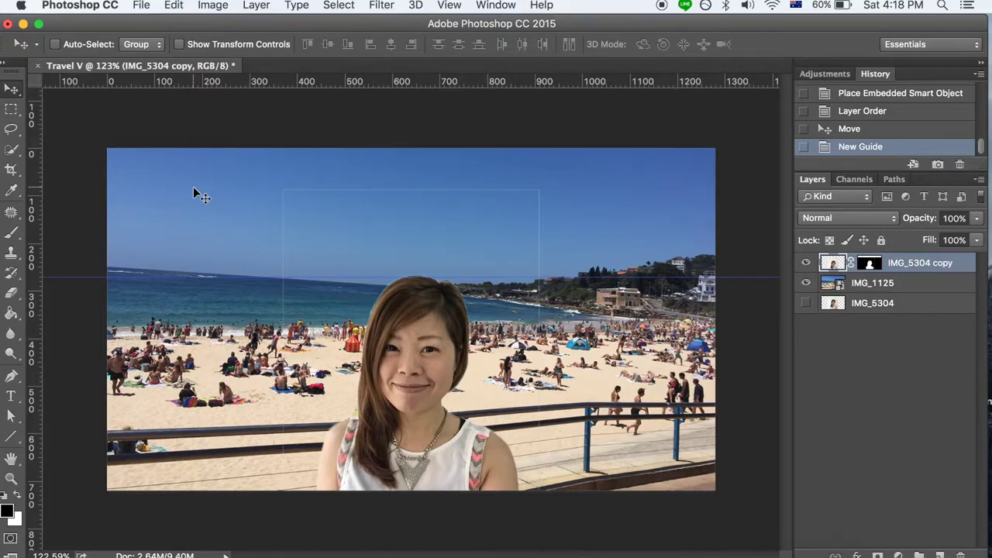
pyautogui.click(10, 233)
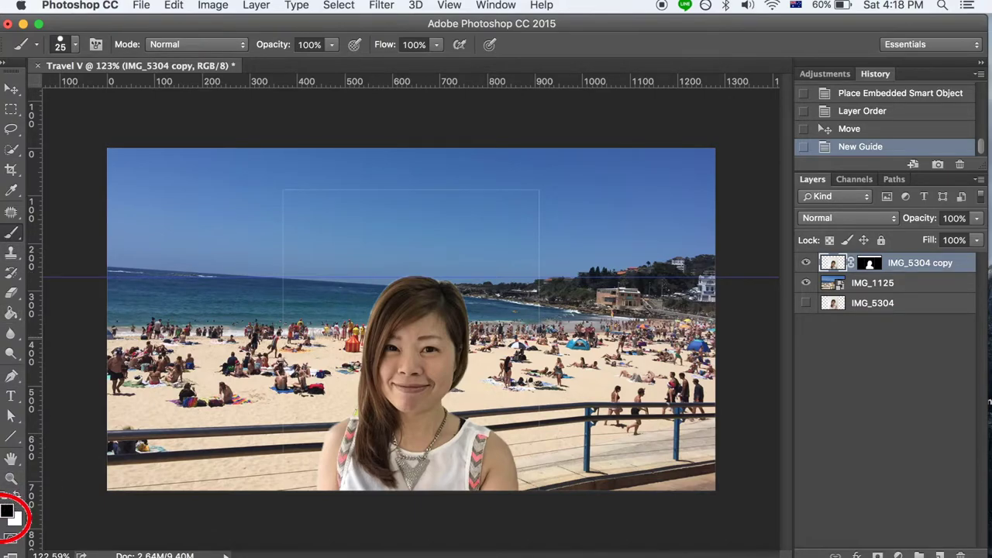
# Brush out the leftover rectangle lines on the IMG_5304 copy layer mask
pyautogui.click(869, 266)
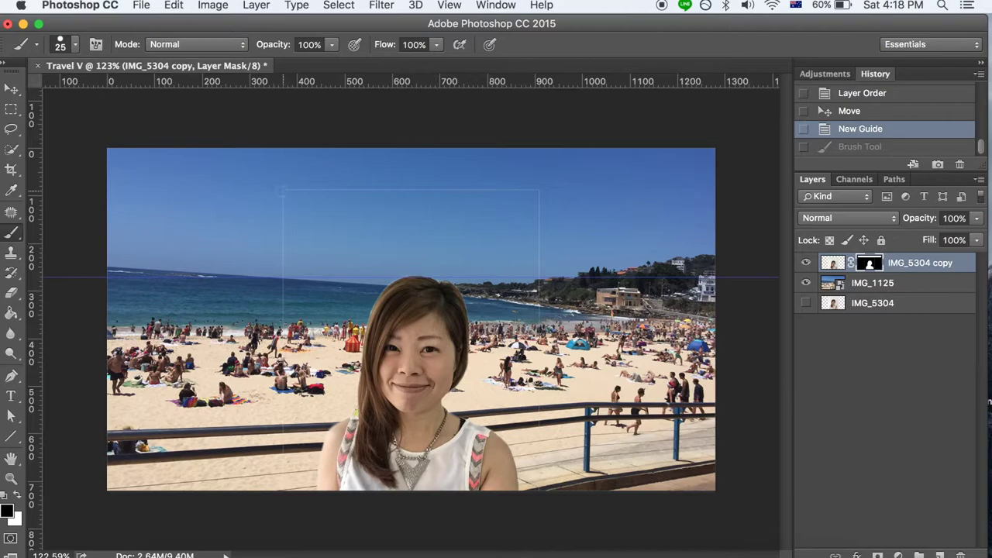
pyautogui.moveTo(284, 190)
pyautogui.mouseDown()
pyautogui.moveTo(532, 191)
pyautogui.moveTo(546, 494)
pyautogui.mouseUp()
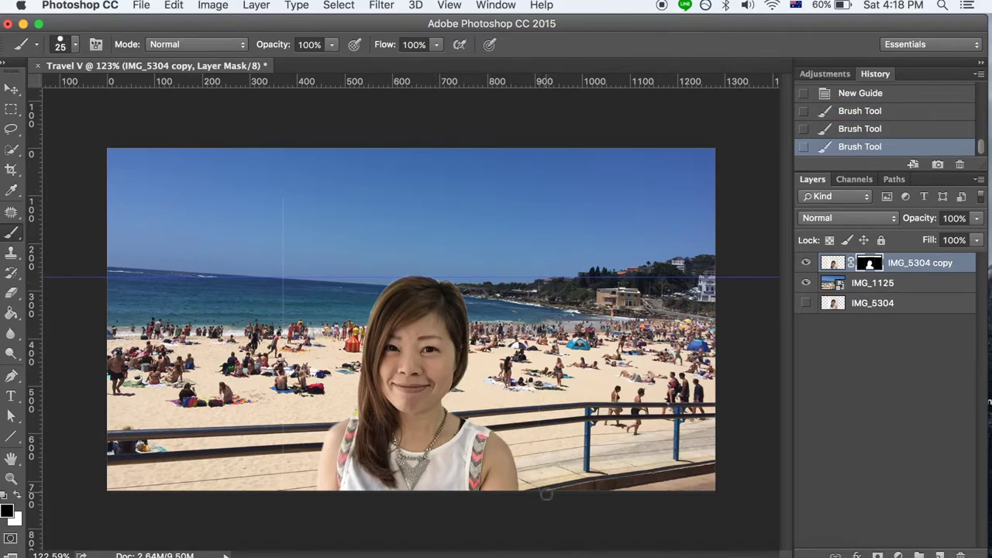
pyautogui.scroll(1, 102, 168)
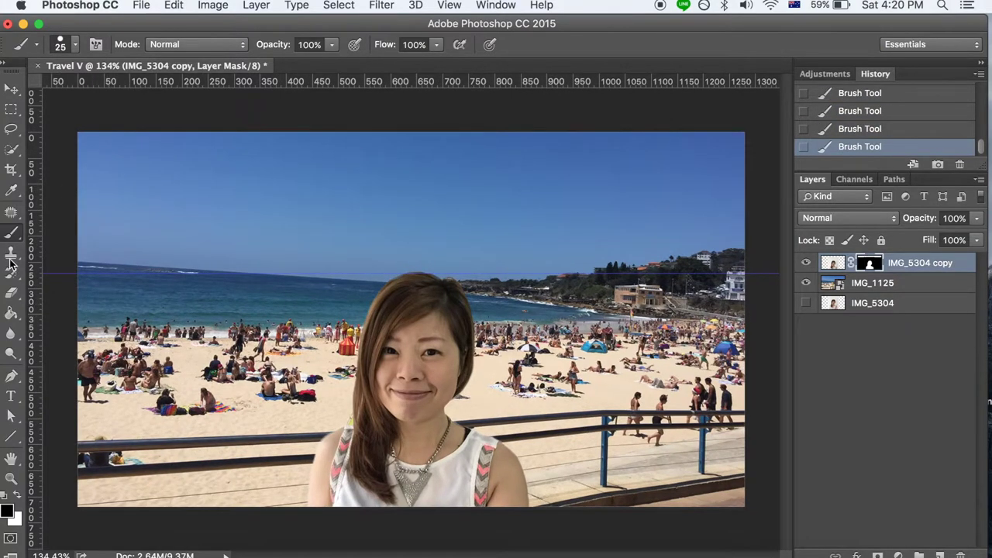
# Blur along the woman's hair edge with a 45 px Blur Tool brush
pyautogui.moveTo(11, 334); pyautogui.dragTo(68, 337)
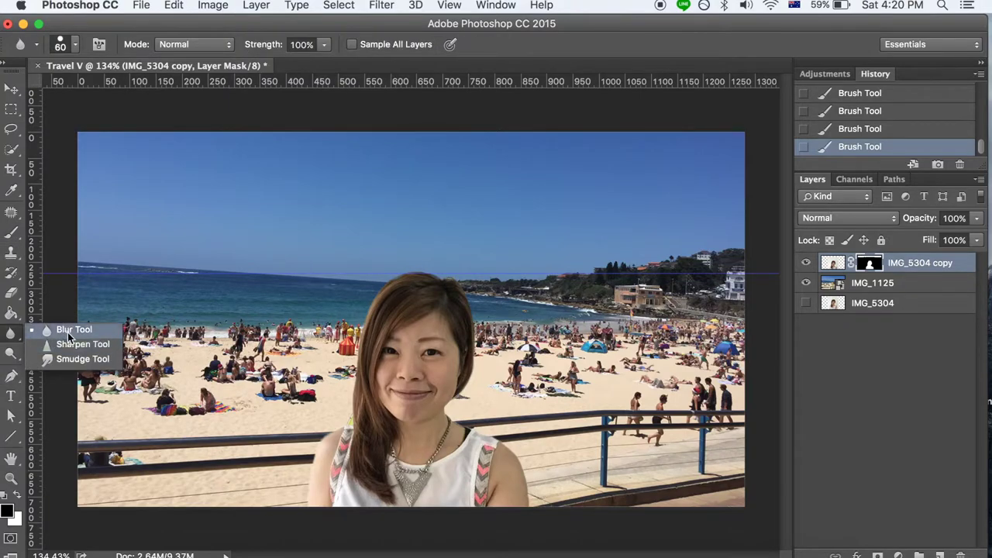
pyautogui.click(69, 337)
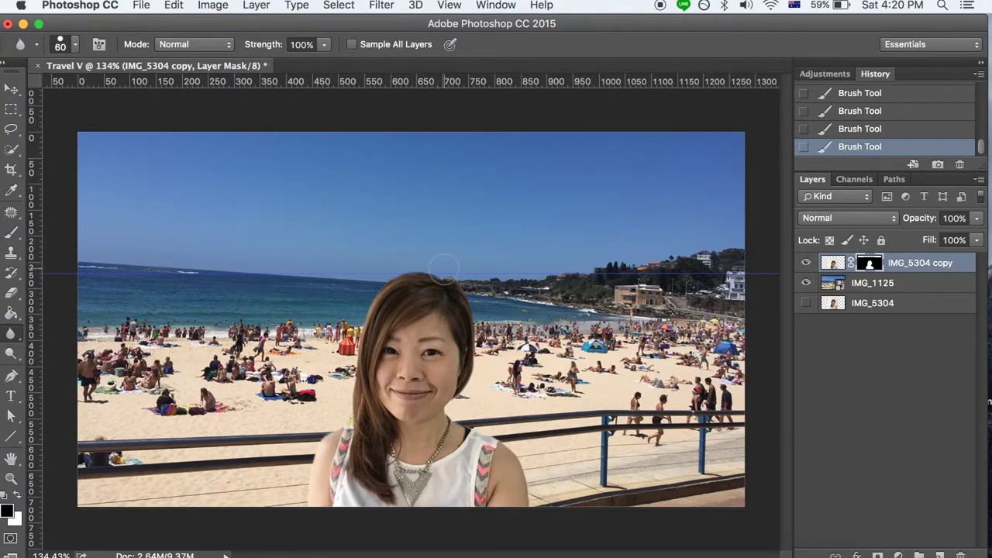
pyautogui.press('[')
pyautogui.moveTo(384, 285); pyautogui.dragTo(352, 324)
pyautogui.moveTo(344, 386); pyautogui.dragTo(340, 413)
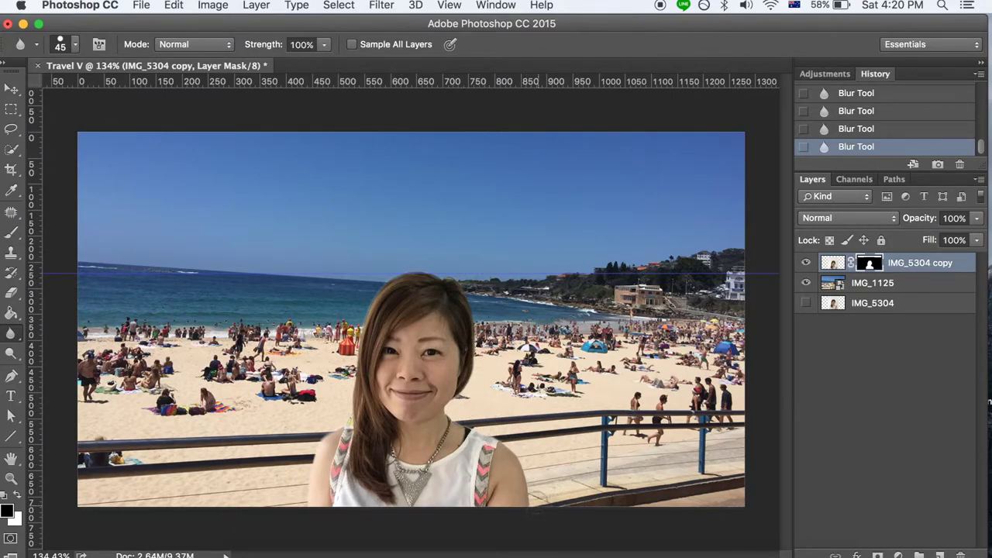
pyautogui.click(11, 89)
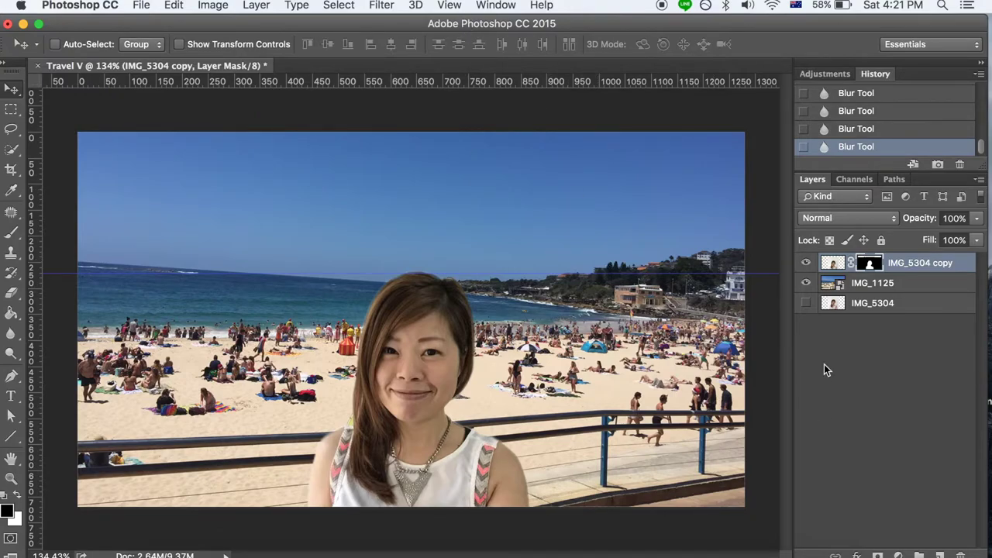
# Add a Levels 1 adjustment layer with the midtone slider set to 1.21
pyautogui.click(837, 74)
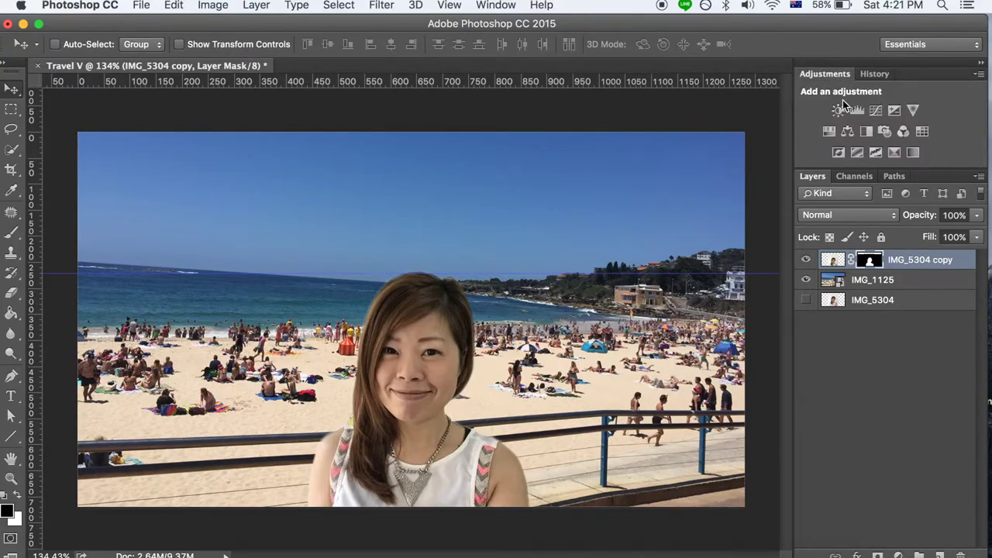
pyautogui.click(857, 110)
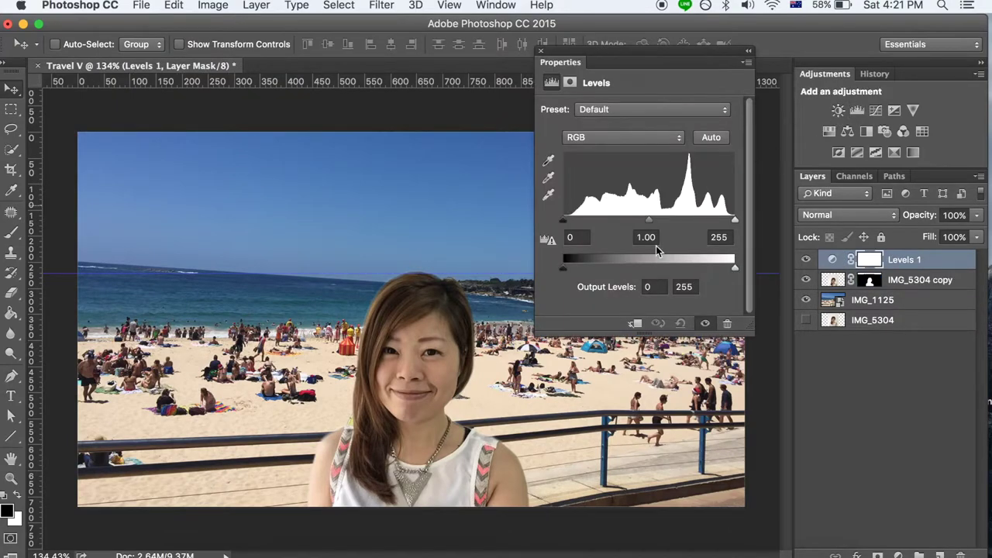
pyautogui.moveTo(649, 226); pyautogui.dragTo(638, 225)
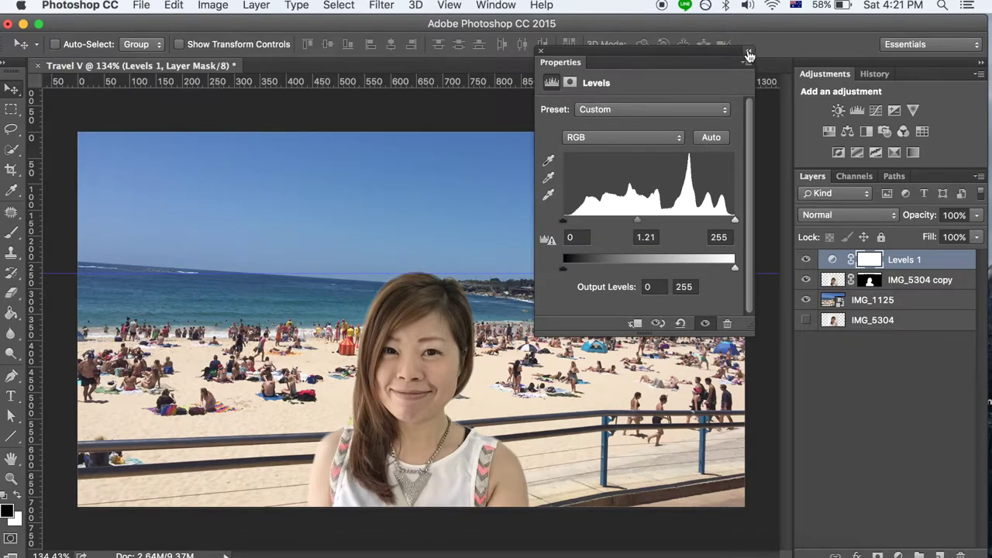
pyautogui.click(749, 54)
pyautogui.scroll(-4, 380, 396)
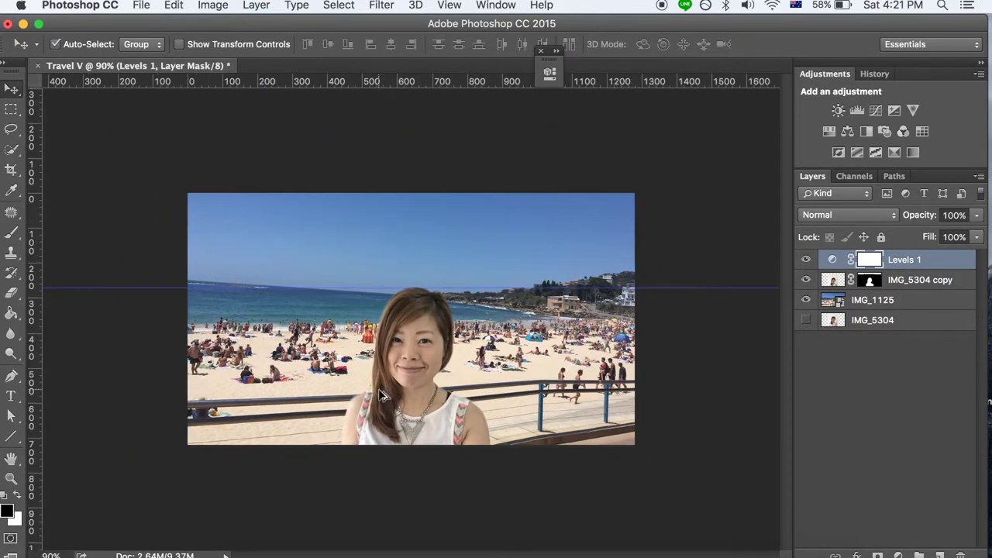
pyautogui.click(13, 355)
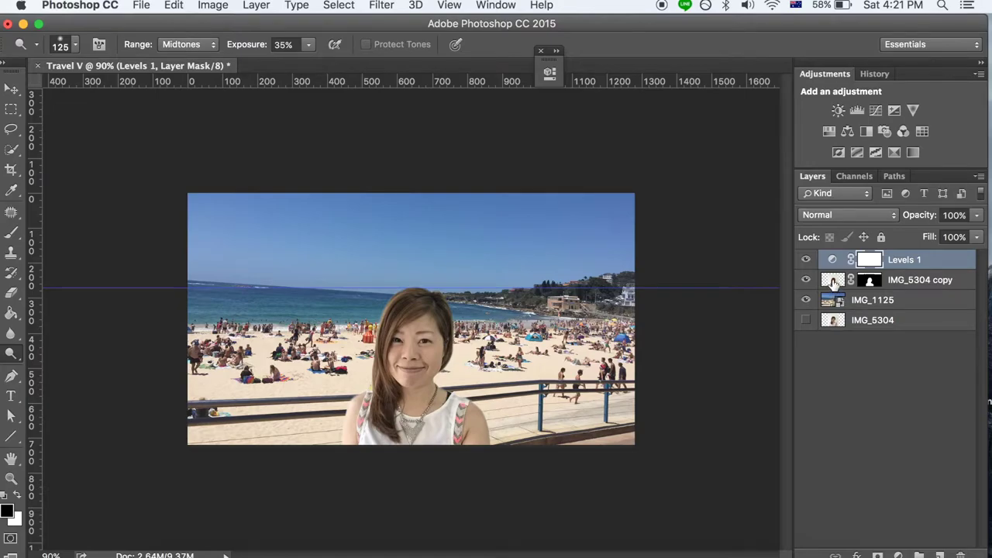
# Select all of the beach composite's layers, group them, and name the group 'ba'
pyautogui.press('v')
pyautogui.keyDown('shift'); pyautogui.click(834, 320); pyautogui.keyUp('shift')
pyautogui.press('super+g')
pyautogui.doubleClick(867, 259)
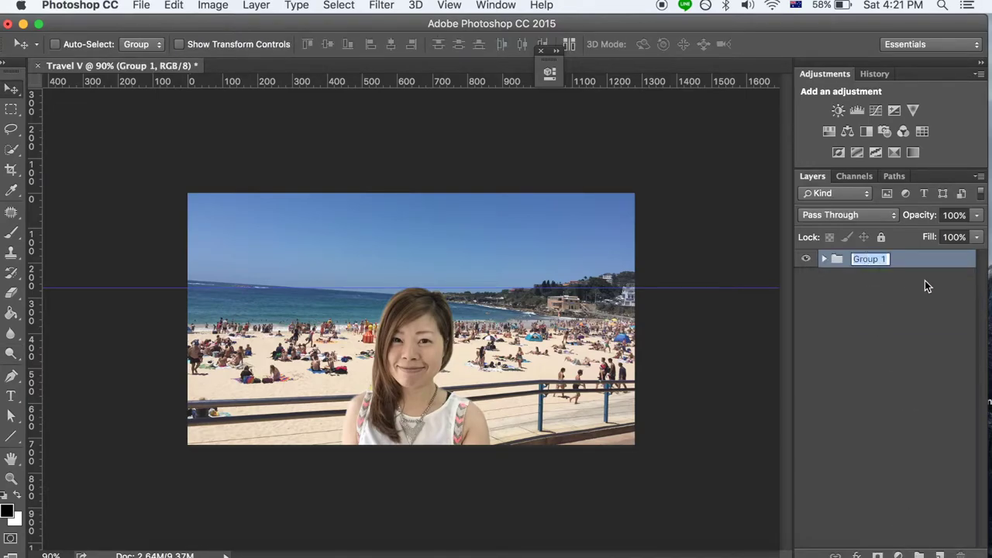
pyautogui.write('ba')
pyautogui.press('Return')
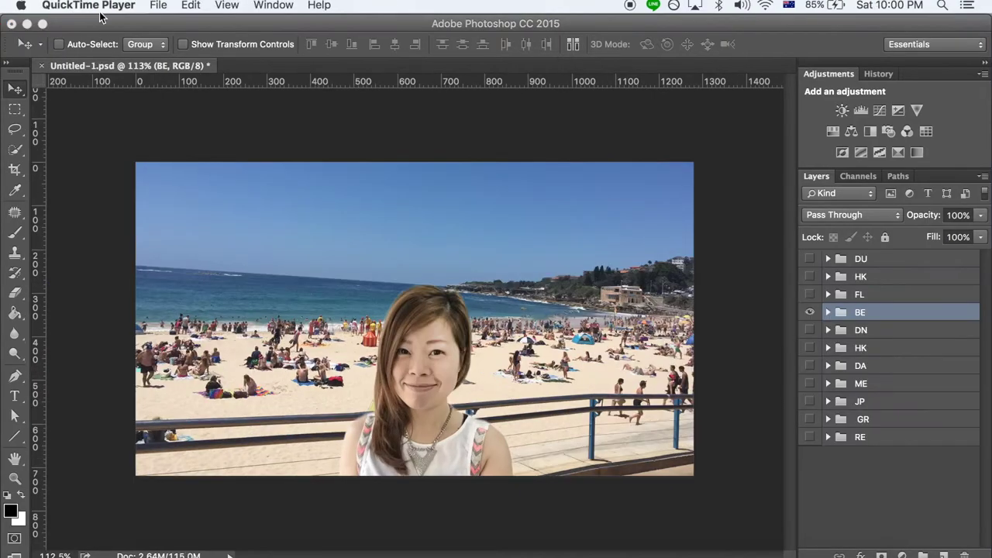
# Export the beach composite via Save for Web (Legacy) as a 1280×720 JPEG
pyautogui.click(89, 27)
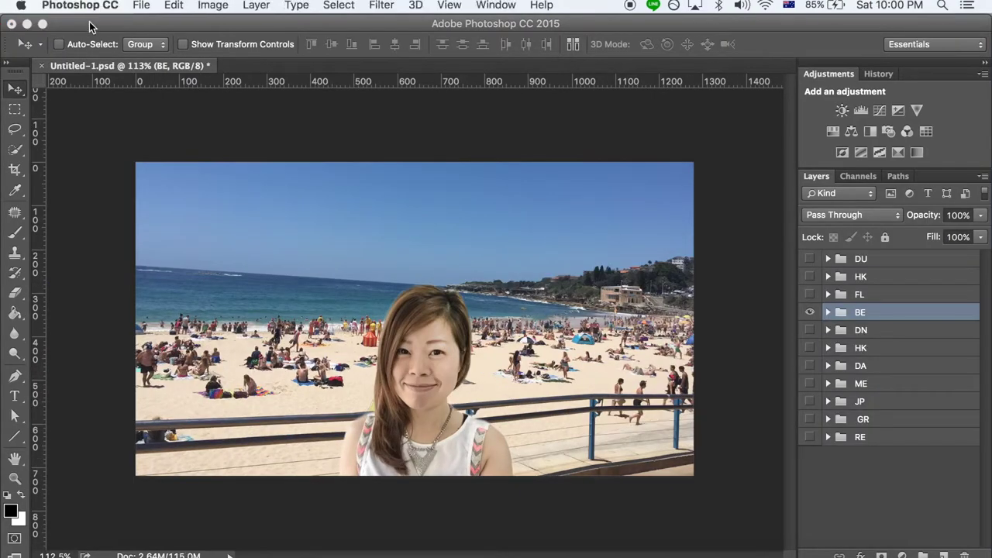
pyautogui.click(137, 7)
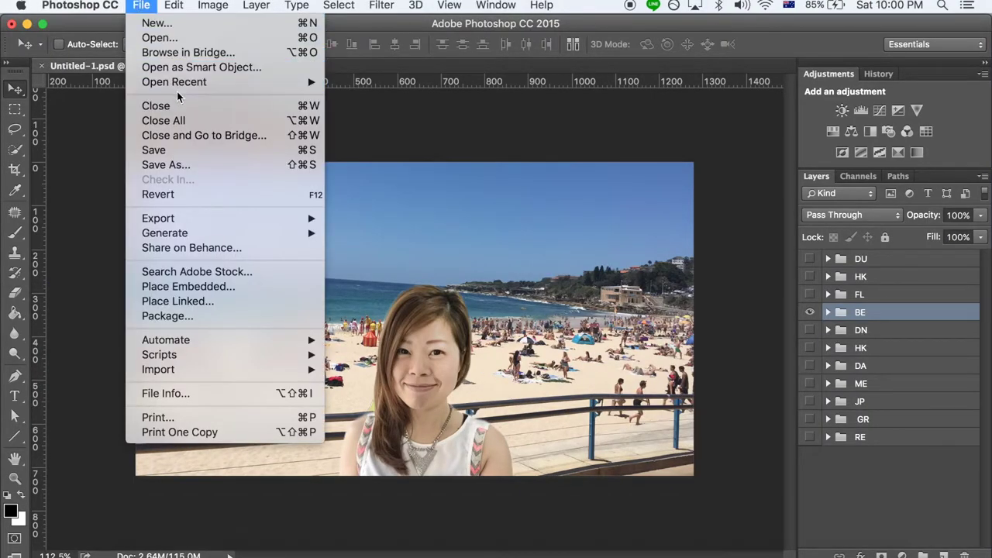
pyautogui.moveTo(261, 219)
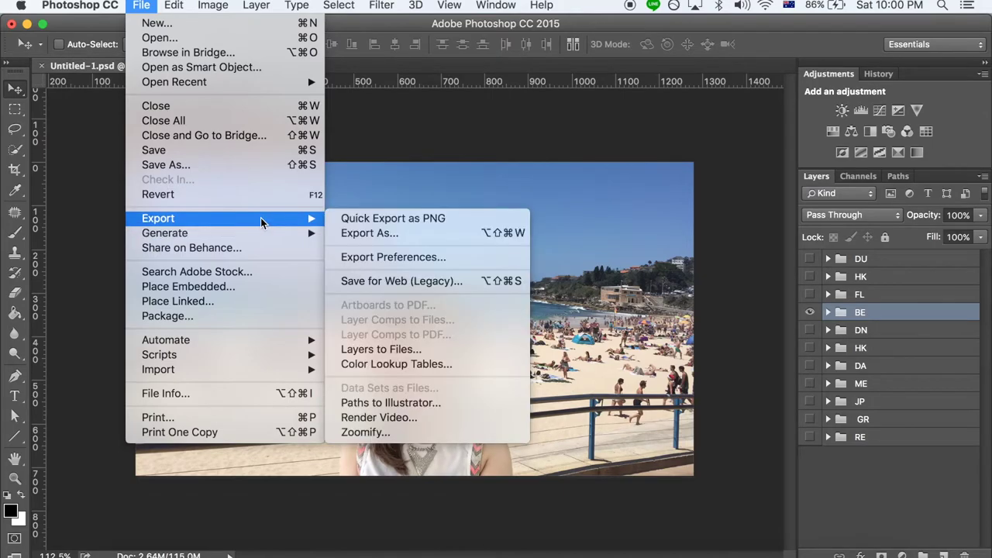
pyautogui.click(404, 281)
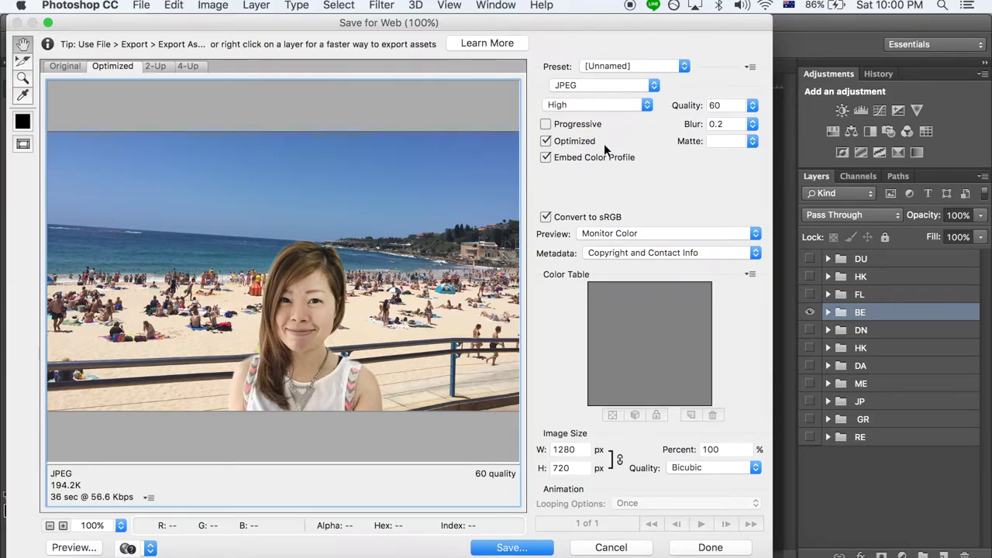
pyautogui.click(655, 86)
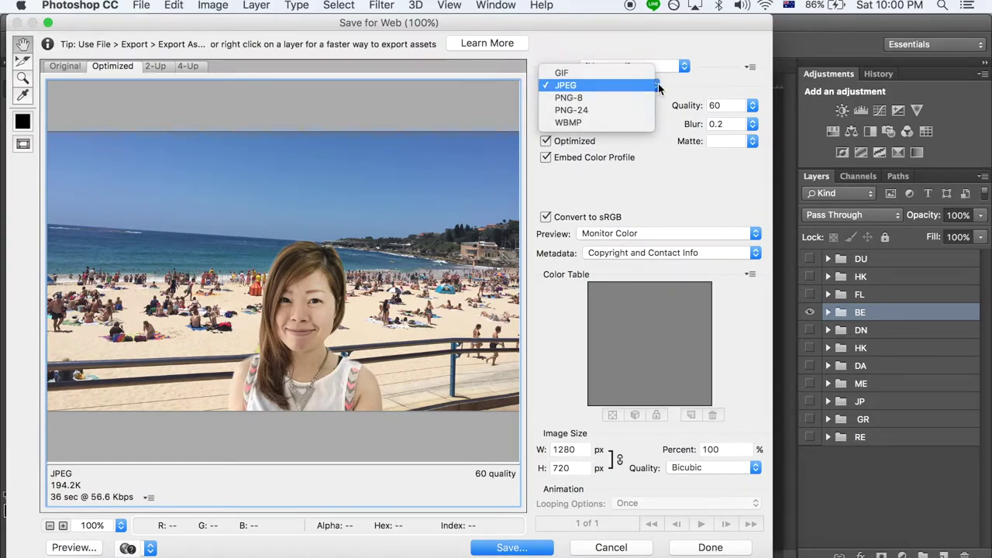
pyautogui.click(663, 82)
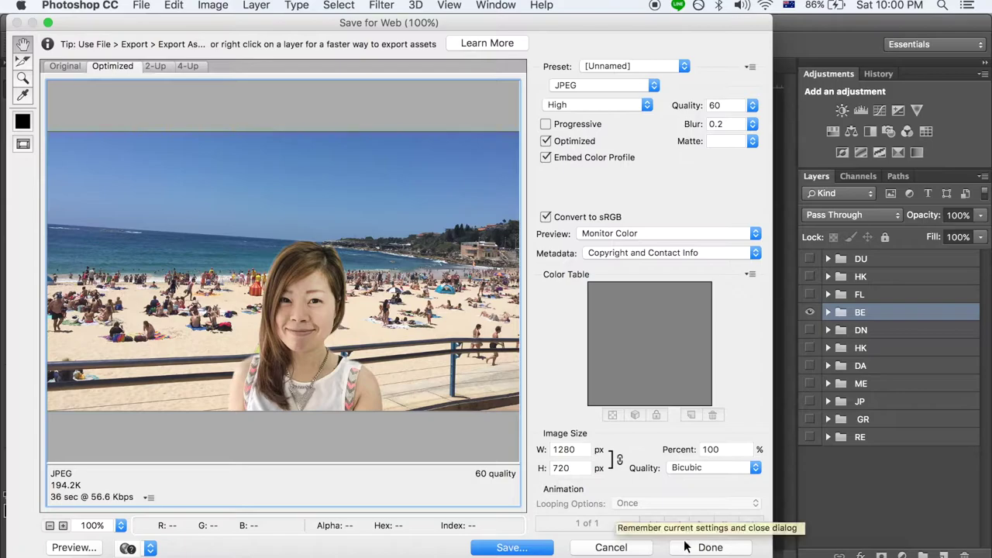
pyautogui.click(511, 547)
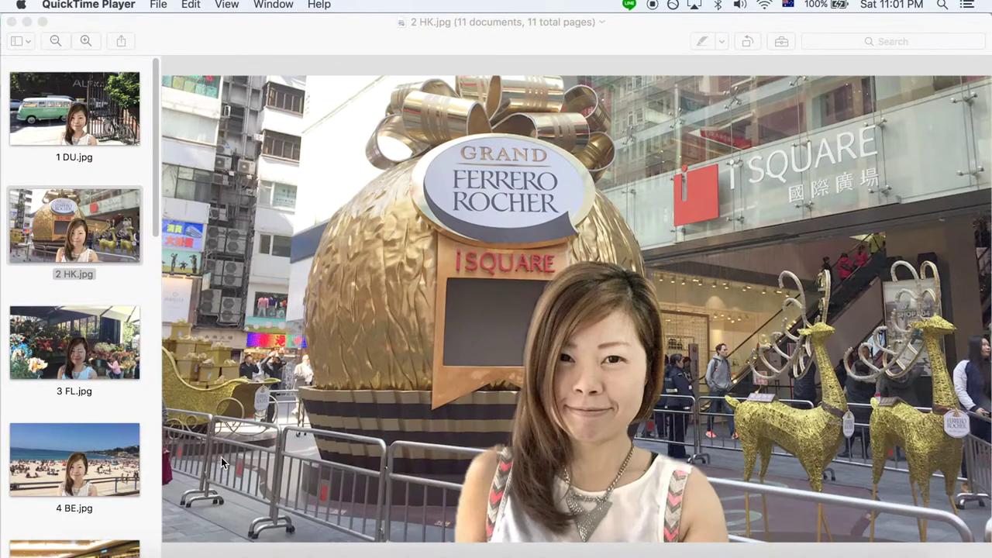
pyautogui.press('Down')
pyautogui.press('Down')
pyautogui.press('Down')
pyautogui.press('Down')
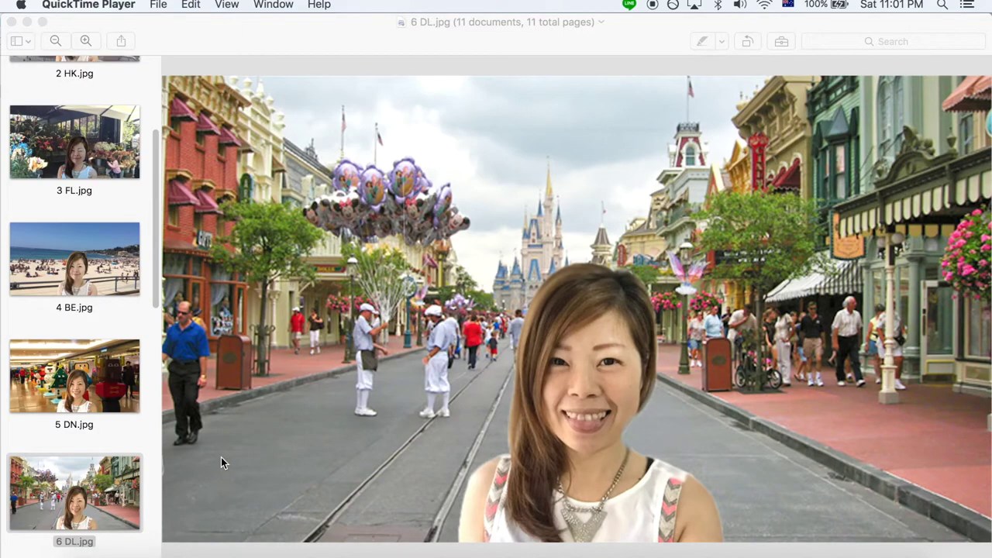
# Page through the exported composites to 11RE.jpg in Preview, then quit Preview
pyautogui.press('Down')
pyautogui.press('Down')
pyautogui.press('Down')
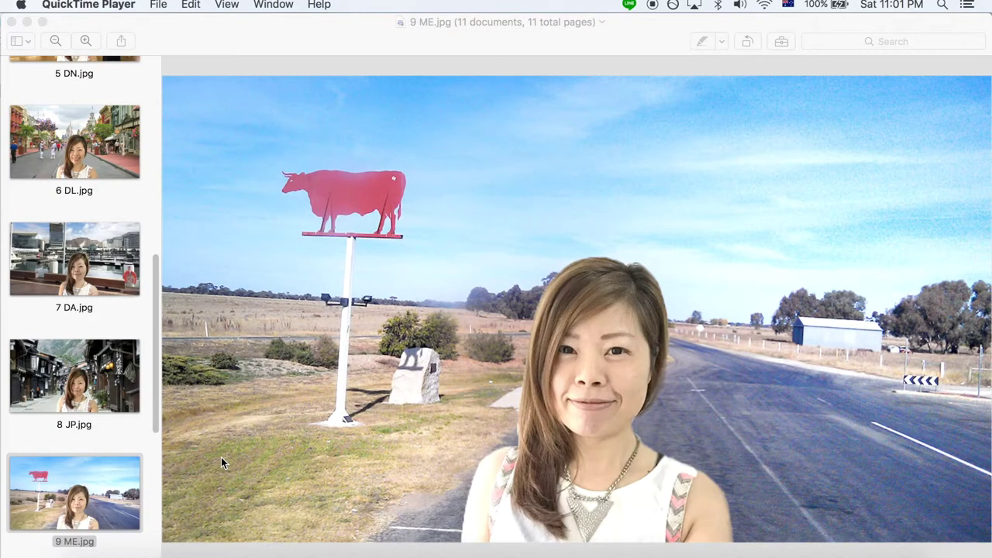
pyautogui.press('Down')
pyautogui.press('Down')
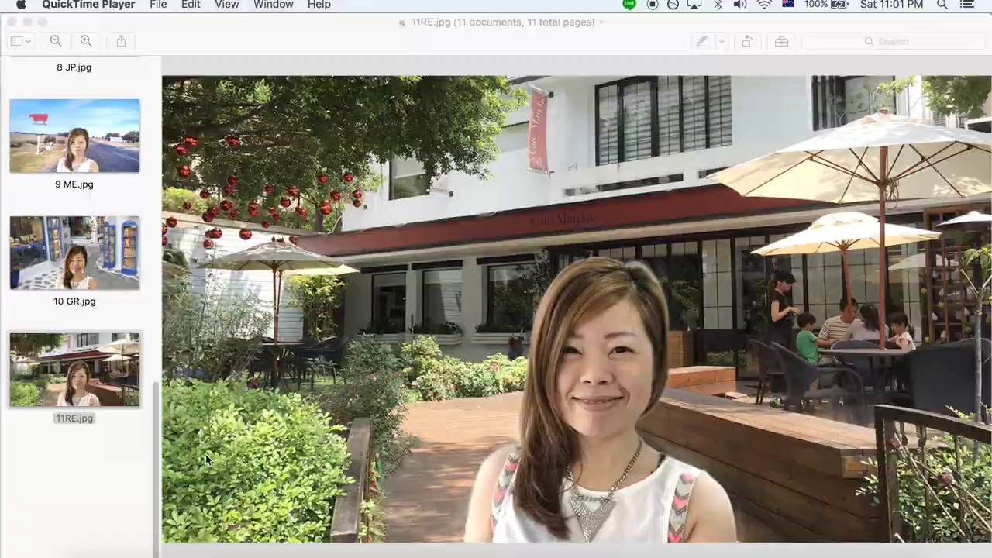
pyautogui.press('super+q')
pyautogui.click(573, 553)
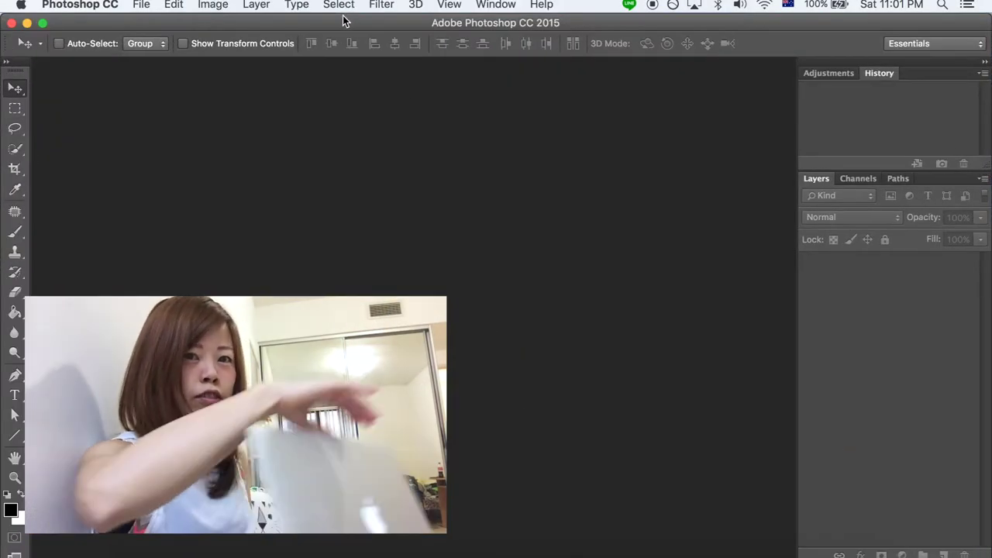
# Open 1 DU.jpg and place the ten images 2 HK through 11RE on it as layers
pyautogui.click(78, 62)
pyautogui.moveTo(78, 63); pyautogui.dragTo(508, 209)
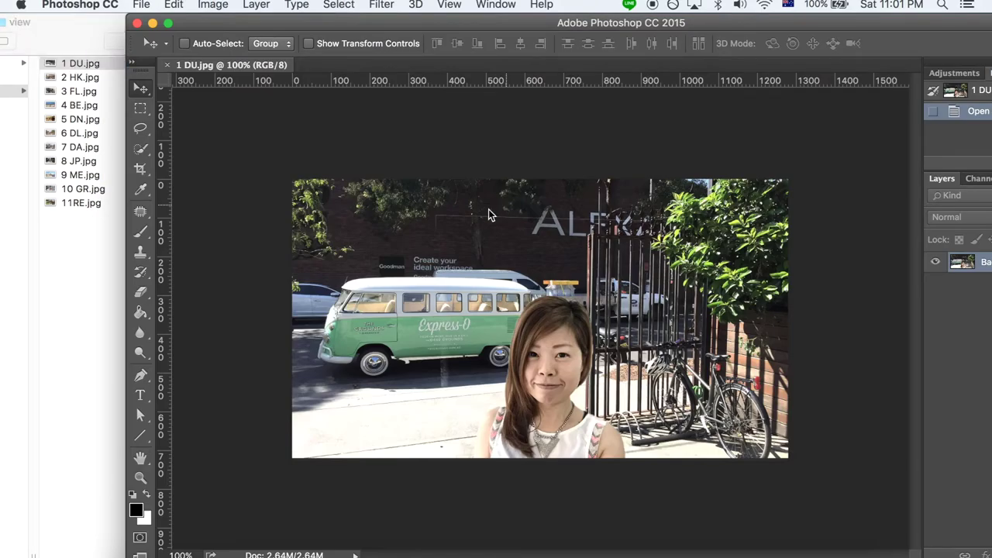
pyautogui.click(66, 247)
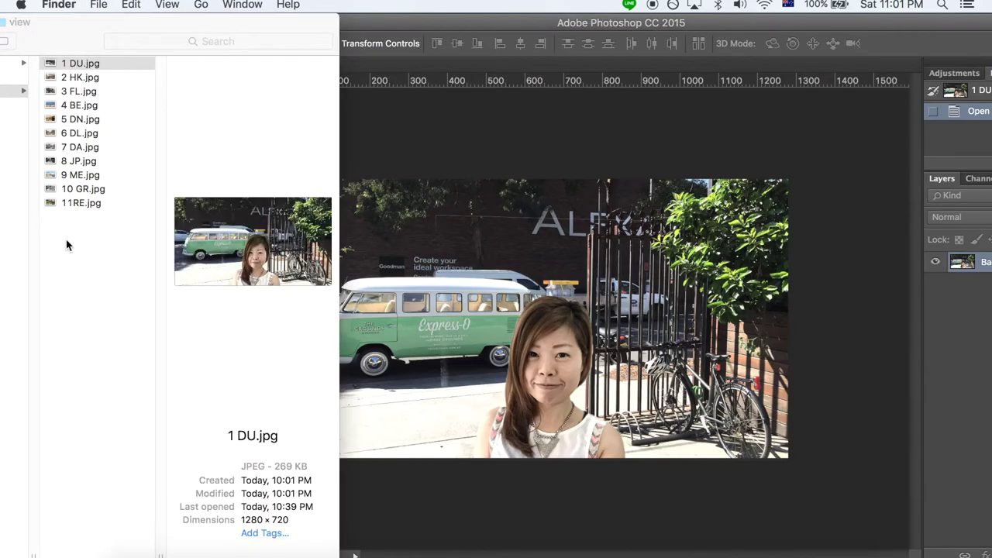
pyautogui.moveTo(86, 222); pyautogui.dragTo(617, 233)
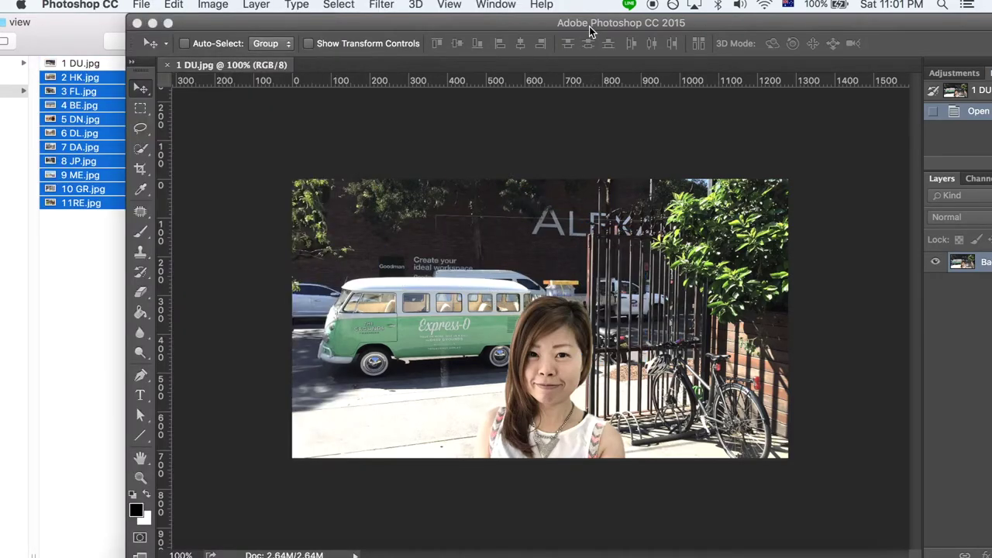
pyautogui.moveTo(589, 25); pyautogui.dragTo(466, 22)
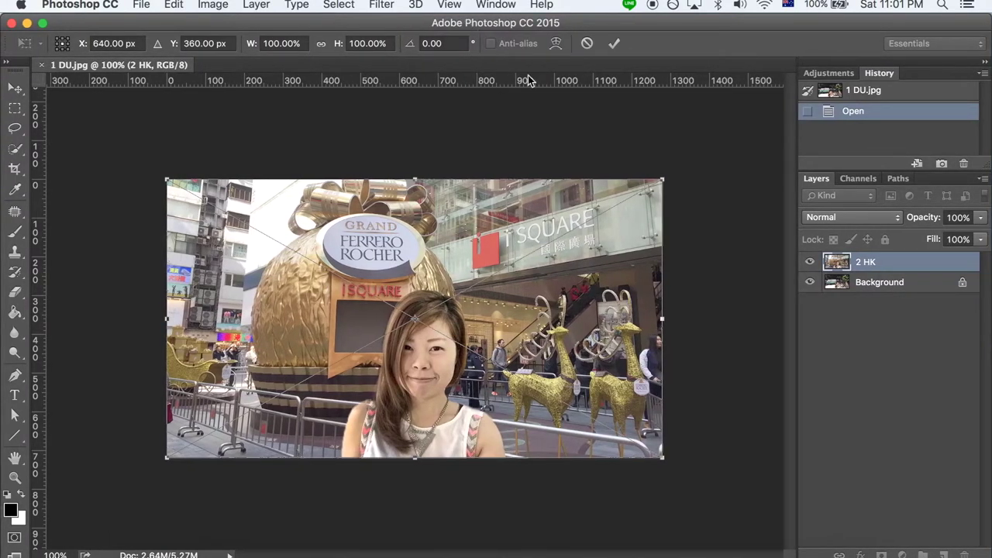
pyautogui.press('Return')
pyautogui.press('Return')
pyautogui.press('Return')
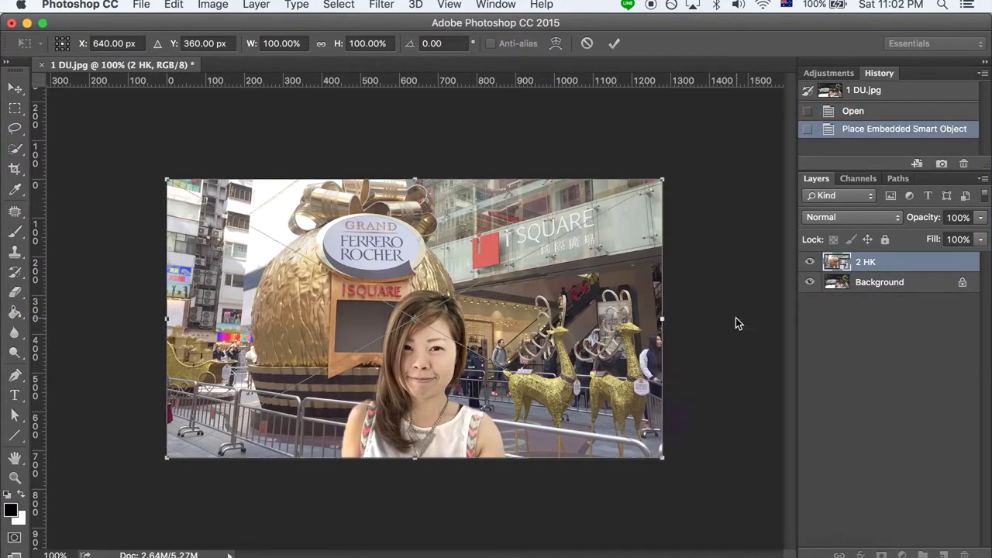
pyautogui.press('Return')
pyautogui.press('Return')
pyautogui.press('Return')
pyautogui.press('Return')
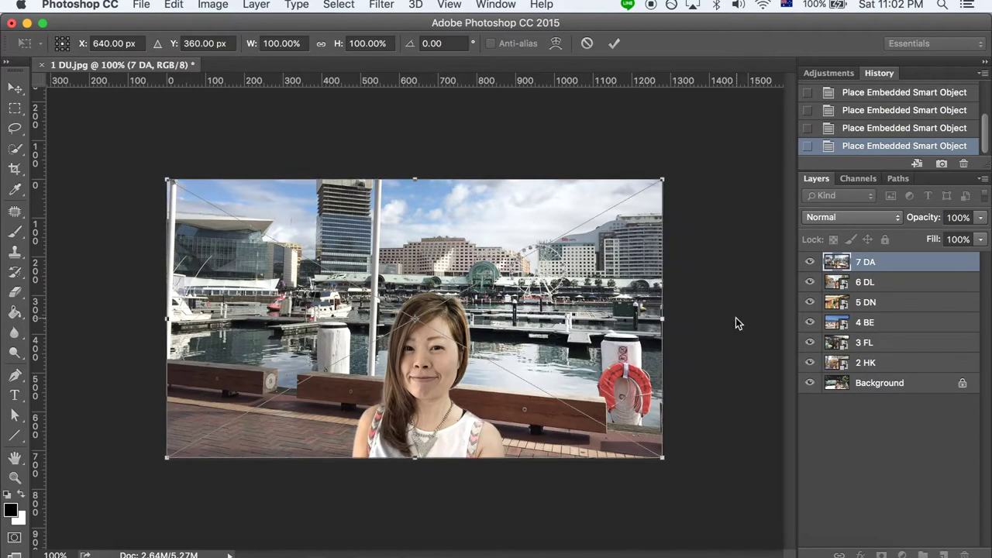
pyautogui.press('Return')
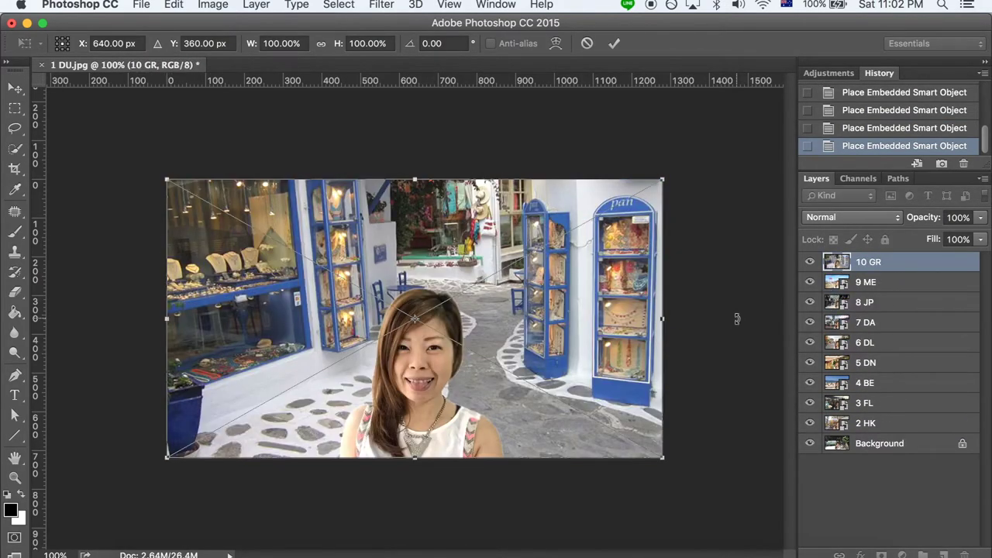
pyautogui.press('Return')
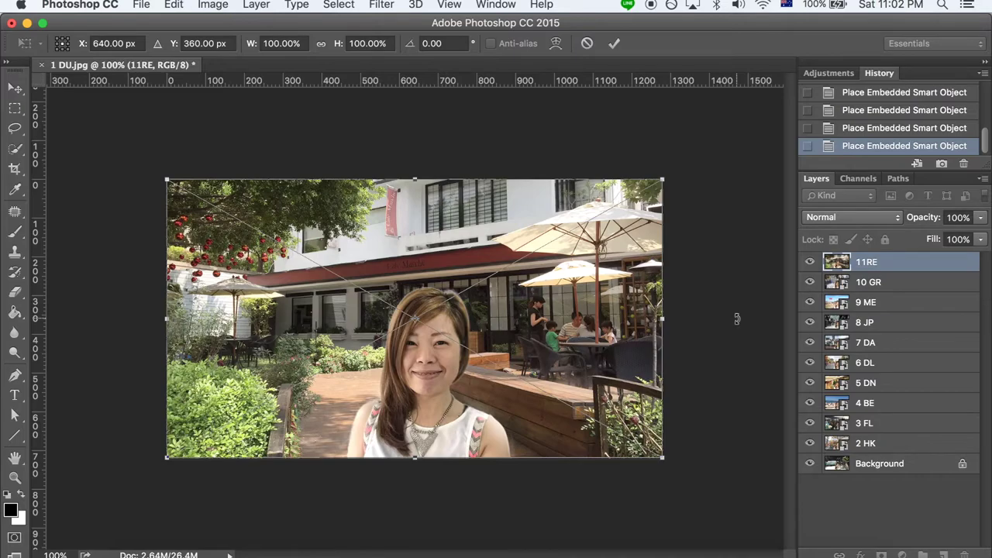
pyautogui.press('Return')
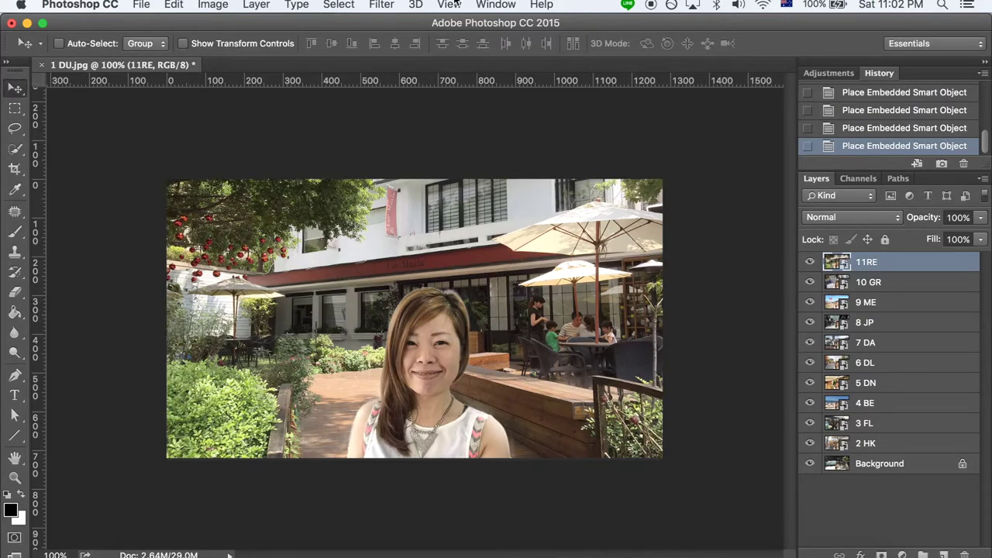
# Show the Timeline, create a frame animation, and set frame 1's delay to 0.2 seconds
pyautogui.click(505, 5)
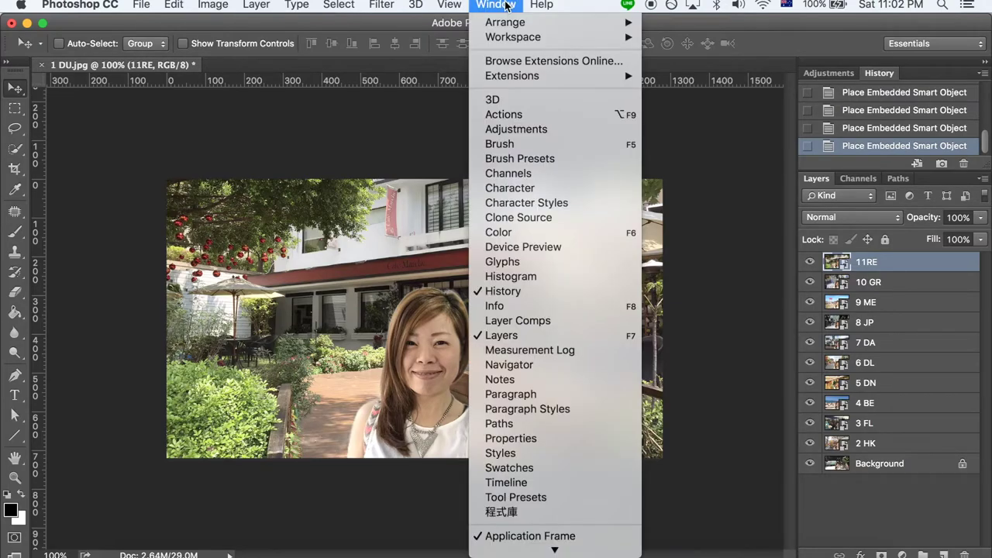
pyautogui.click(585, 479)
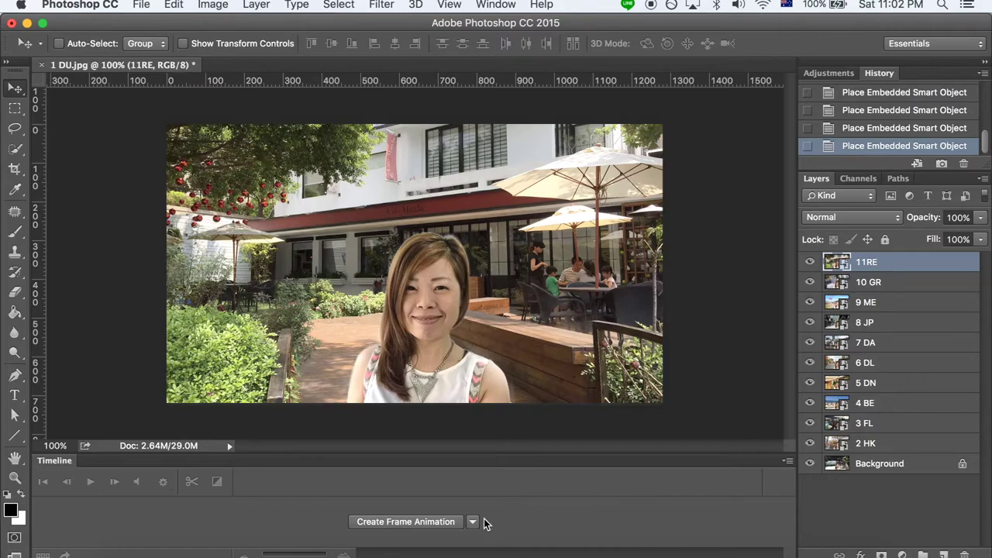
pyautogui.click(472, 522)
pyautogui.click(450, 550)
pyautogui.click(445, 524)
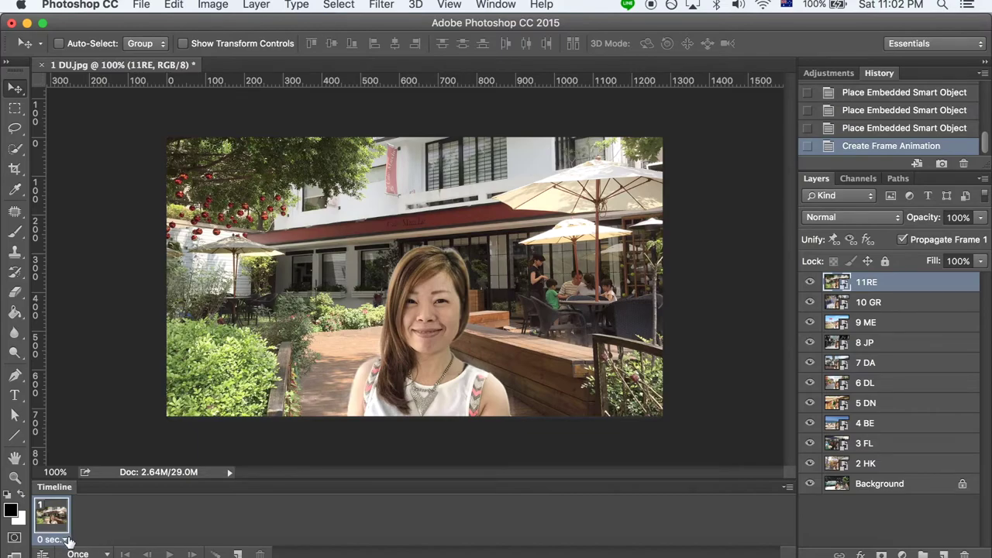
pyautogui.click(65, 539)
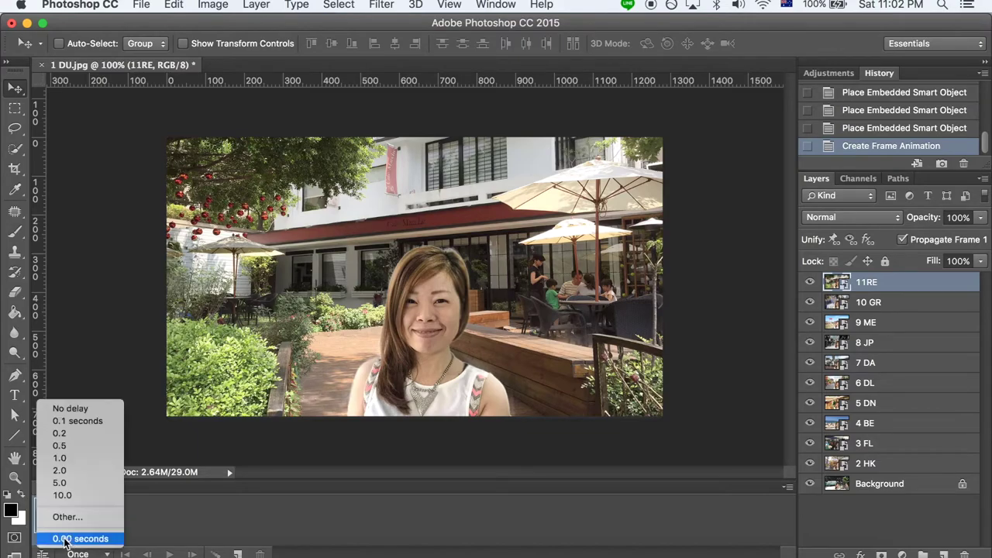
pyautogui.click(92, 435)
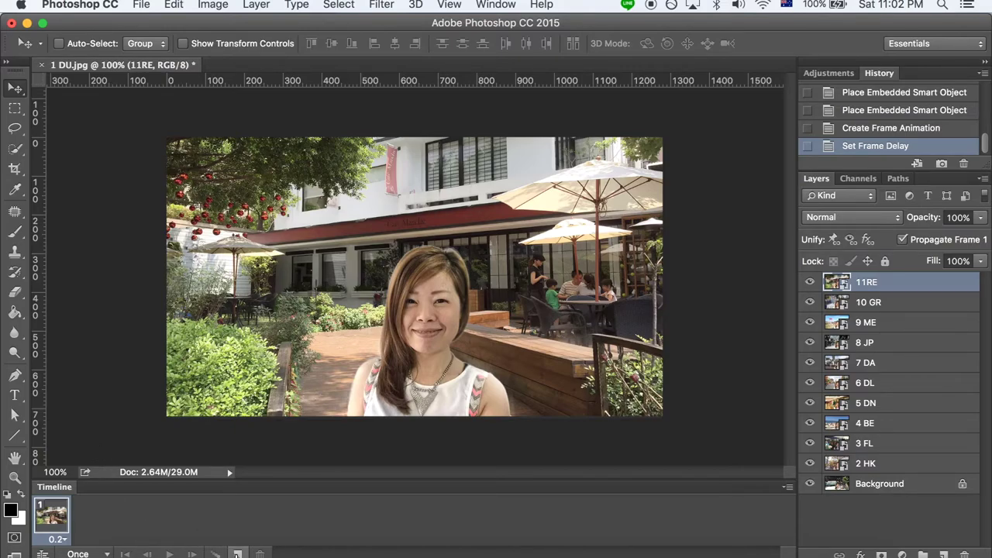
# Duplicate the animation frame until the Timeline holds eleven frames
pyautogui.click(238, 554)
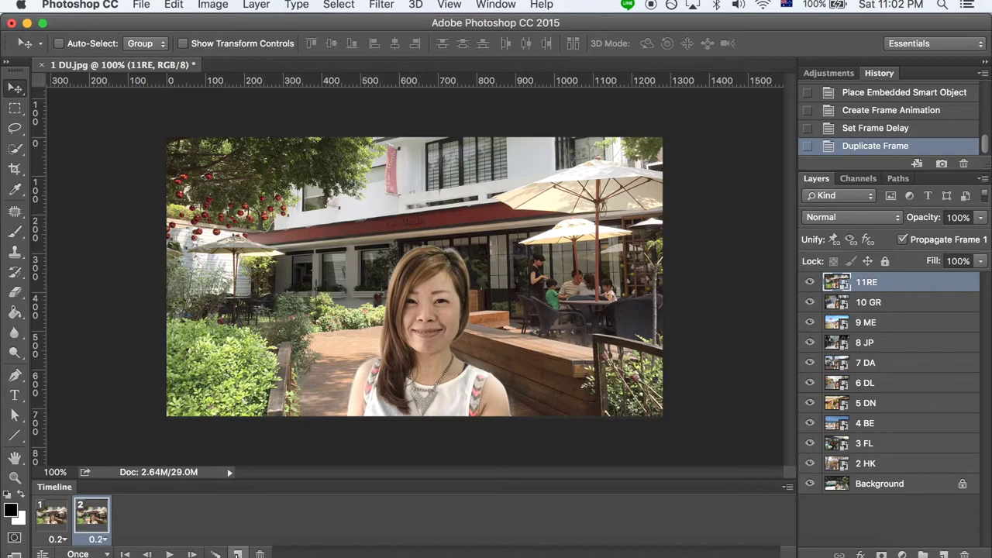
pyautogui.click(238, 553)
pyautogui.click(237, 553)
pyautogui.click(237, 553)
pyautogui.click(237, 554)
pyautogui.click(237, 554)
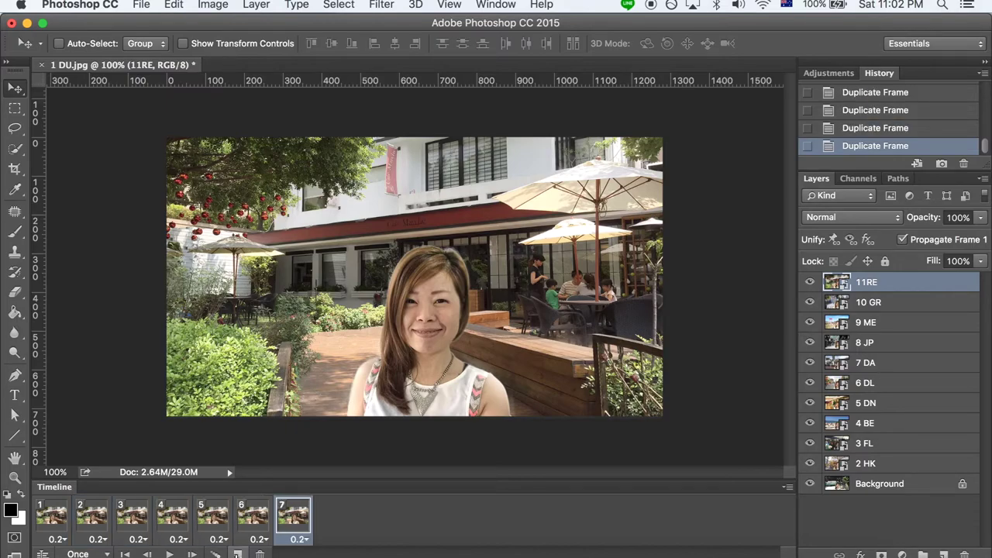
pyautogui.click(237, 553)
pyautogui.click(237, 554)
pyautogui.click(237, 554)
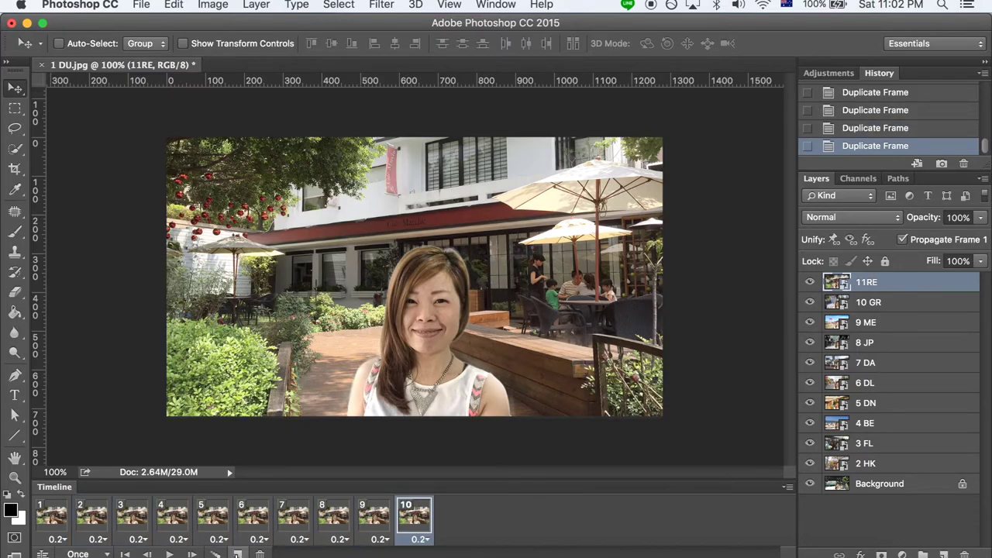
pyautogui.click(237, 554)
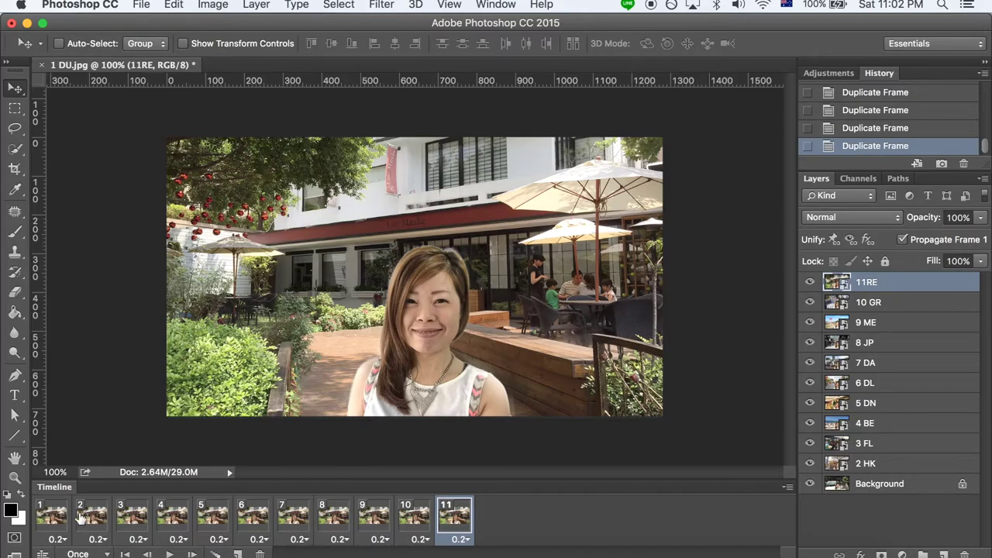
# In frame 1, hide all travel layers above the Background
pyautogui.click(51, 518)
pyautogui.click(850, 487)
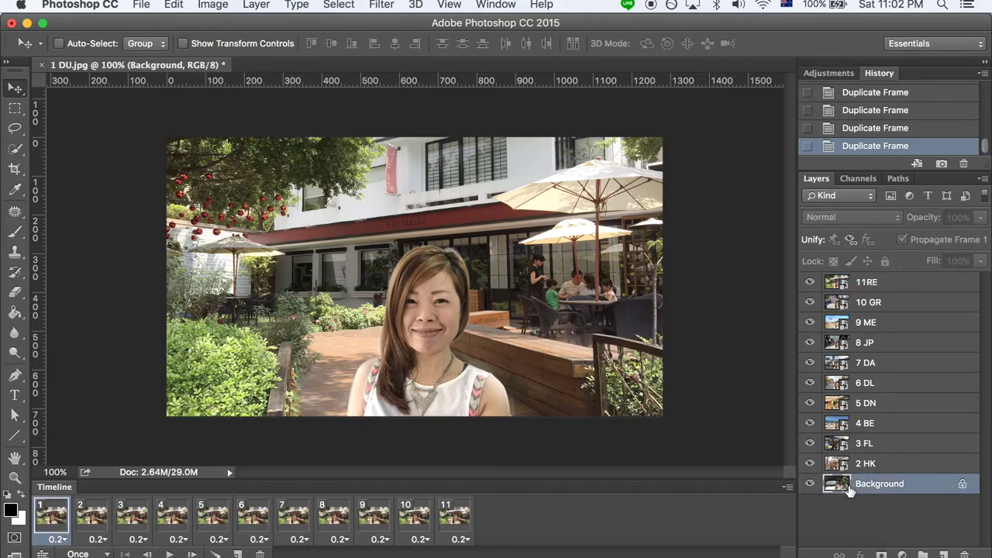
pyautogui.moveTo(812, 286); pyautogui.dragTo(810, 463)
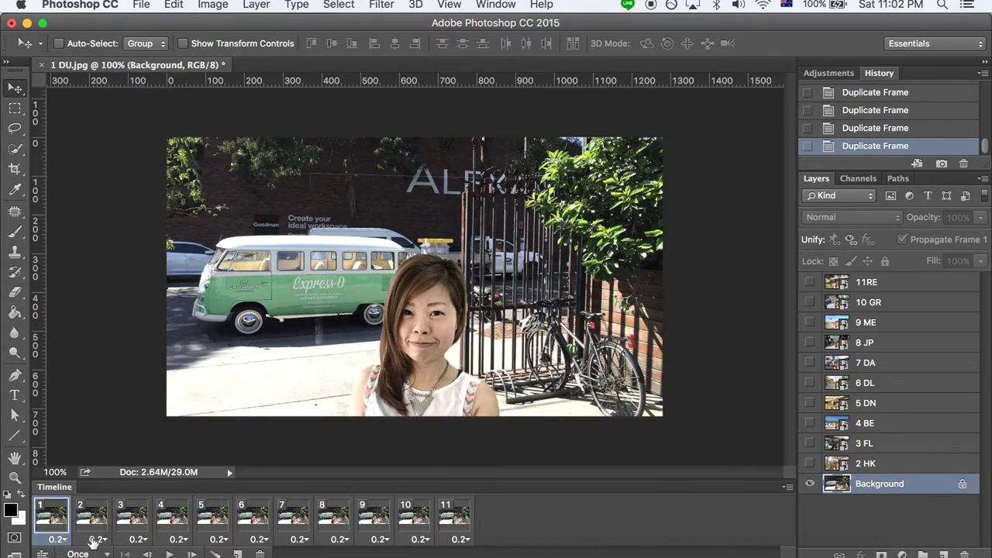
# Show each frame's own layer: 2 HK, 3 FL, 4 BE, 5 DN through 11RE in frame 11
pyautogui.click(92, 514)
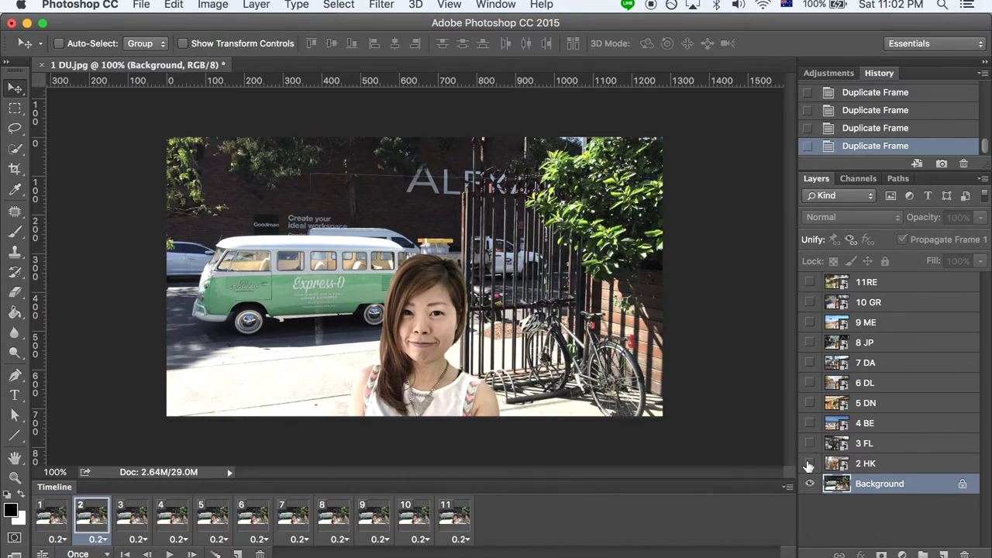
pyautogui.click(810, 463)
pyautogui.click(132, 517)
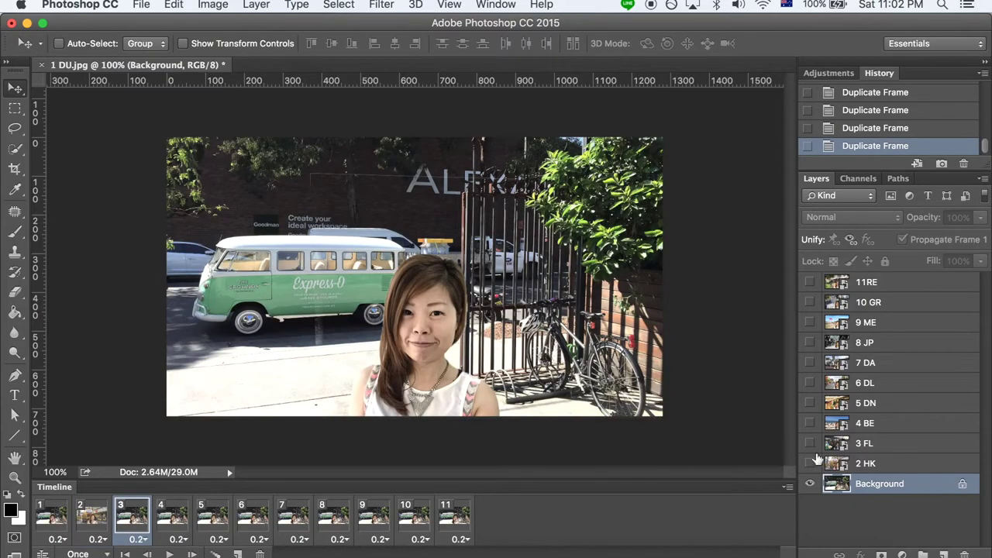
pyautogui.click(810, 443)
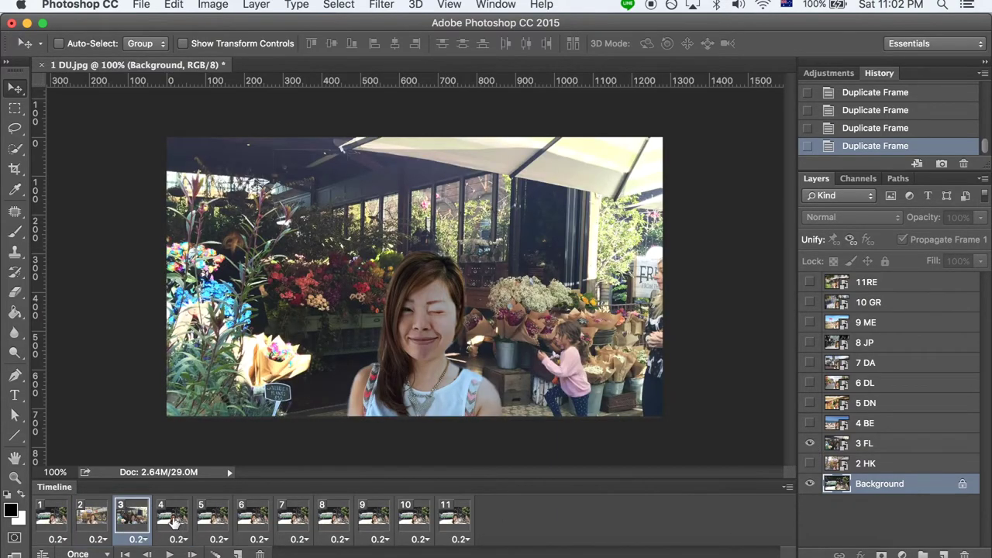
pyautogui.click(173, 523)
pyautogui.click(811, 423)
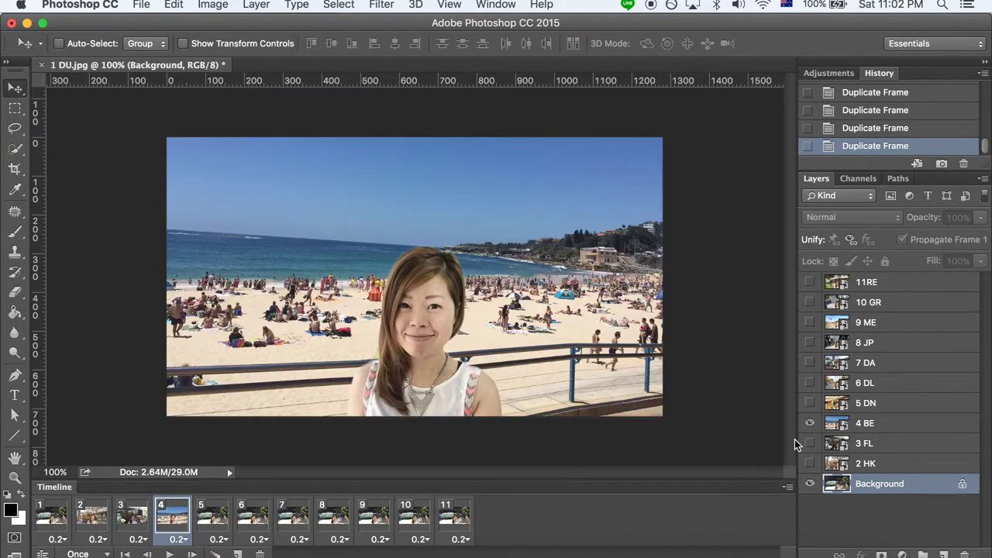
pyautogui.click(211, 525)
pyautogui.click(810, 403)
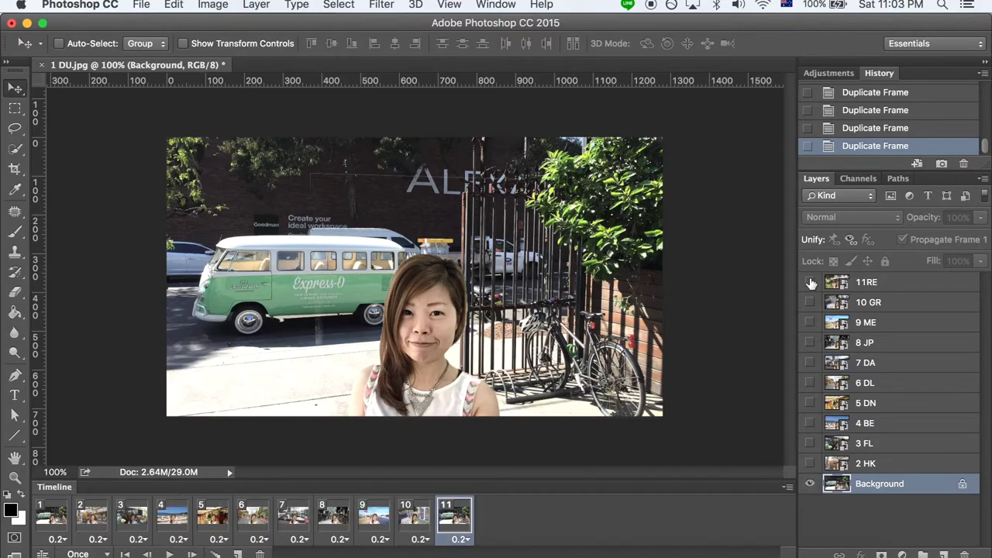
pyautogui.click(810, 282)
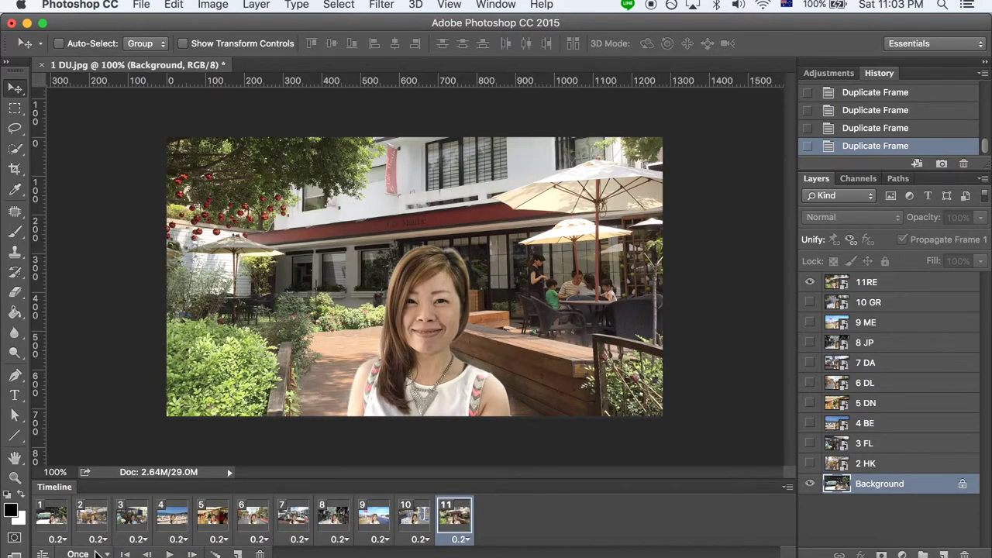
# Set the animation loop to Forever, then play and stop it to preview
pyautogui.click(82, 553)
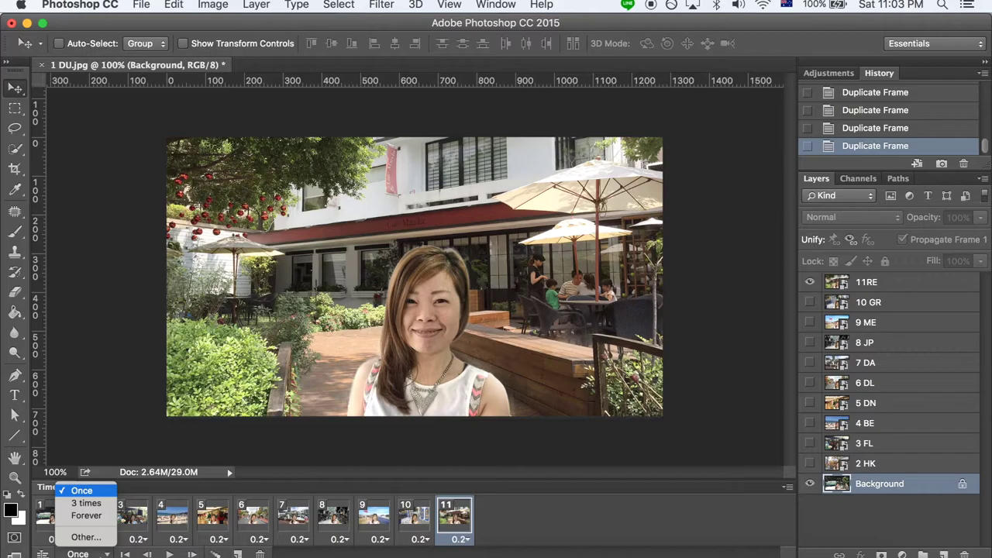
pyautogui.click(103, 518)
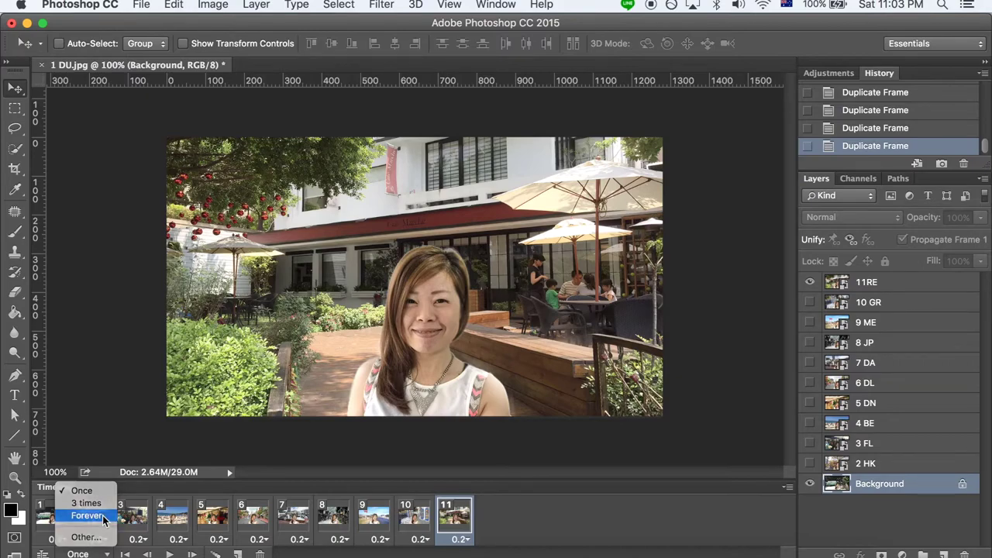
pyautogui.click(170, 553)
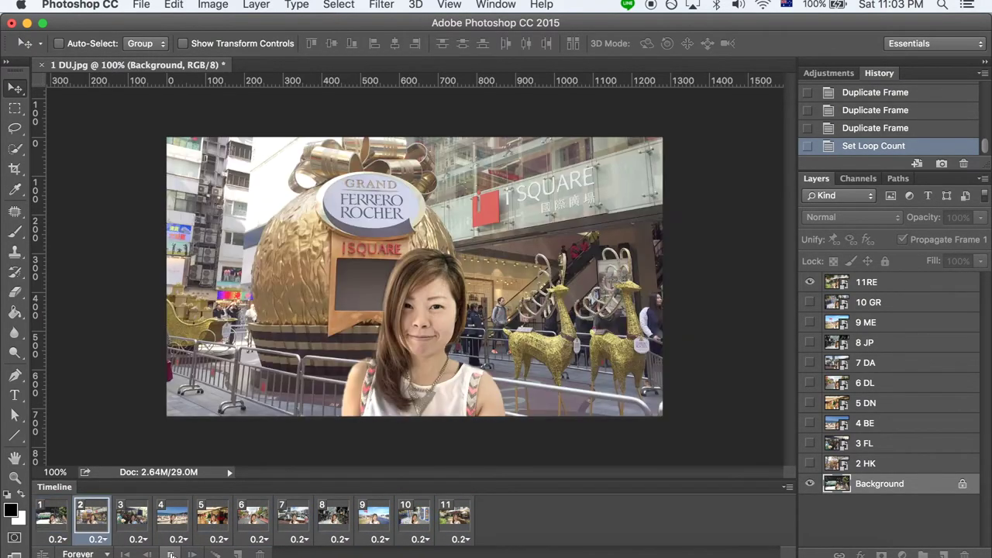
pyautogui.click(170, 554)
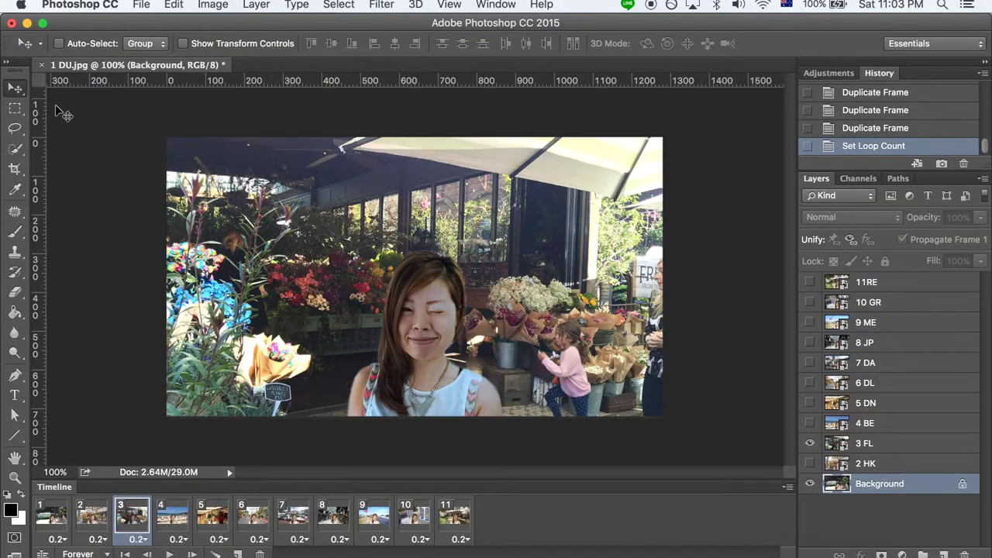
# Export the animation via Save for Web (Legacy) as GIF, saved as travel.gif
pyautogui.click(142, 6)
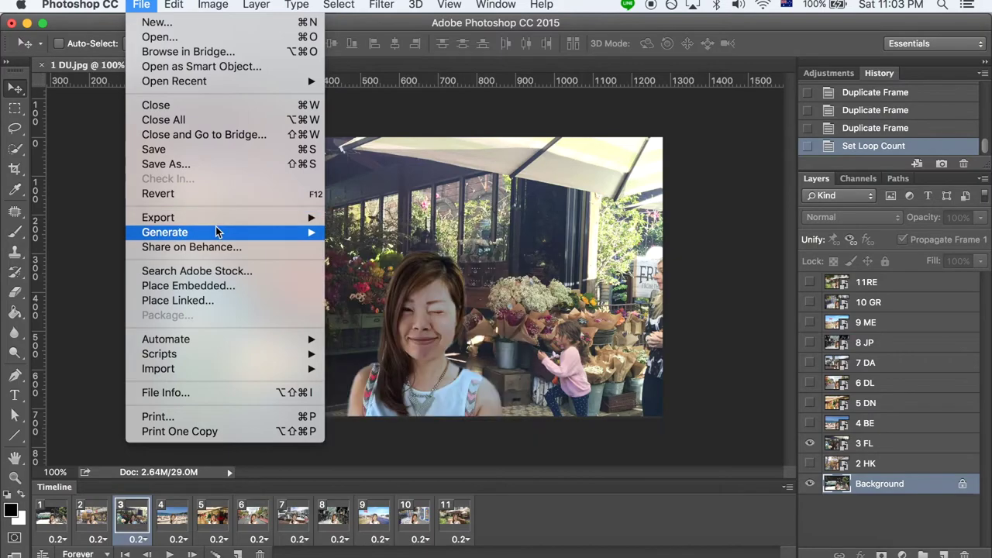
pyautogui.moveTo(221, 225)
pyautogui.click(401, 280)
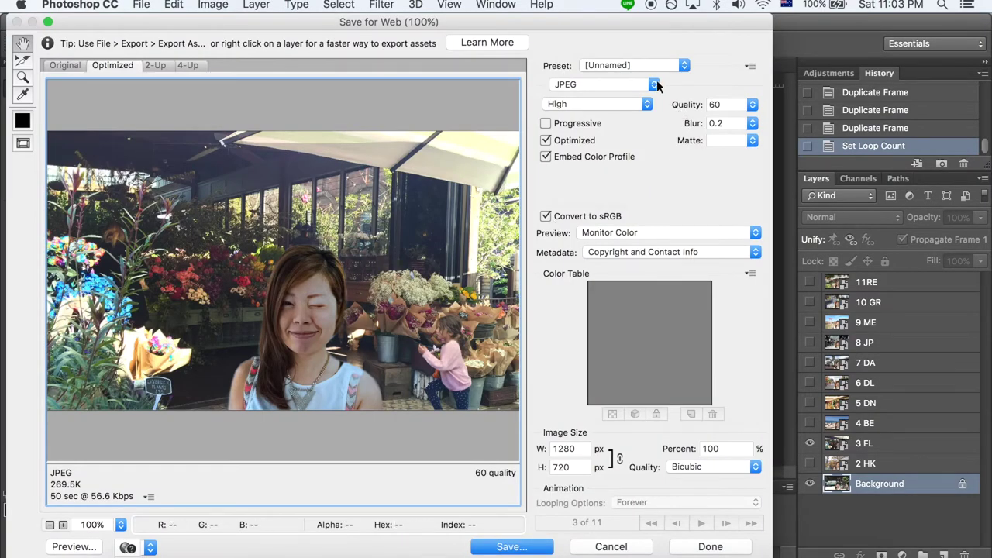
pyautogui.click(657, 82)
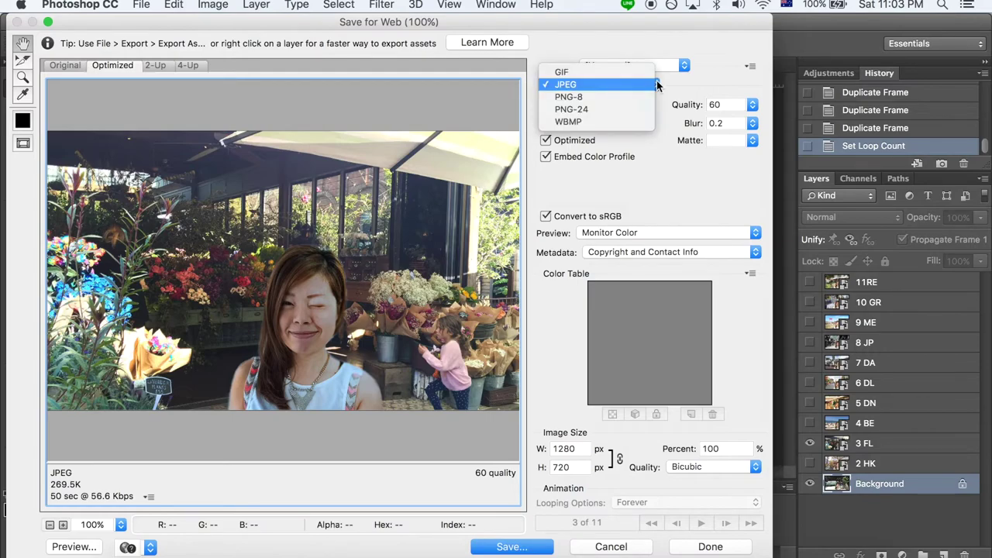
pyautogui.click(627, 73)
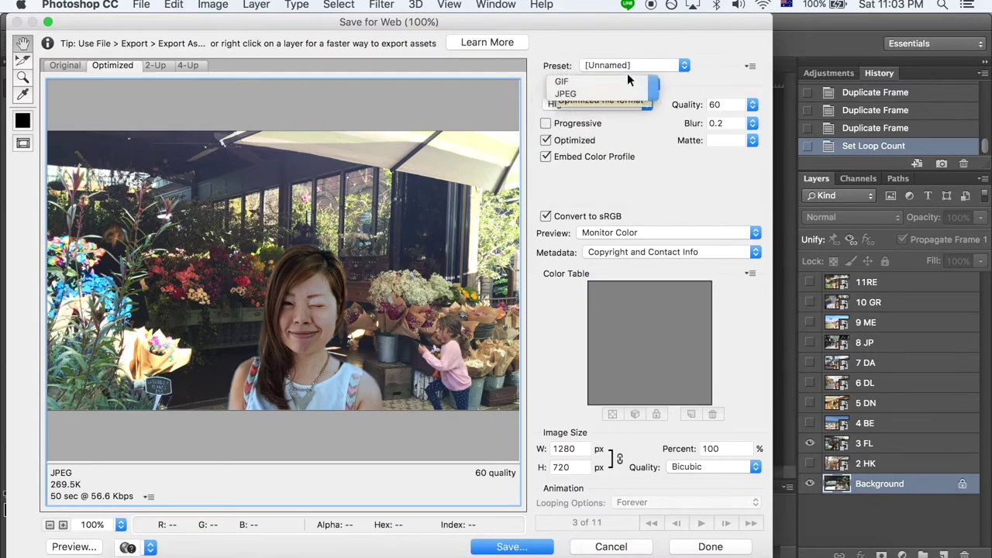
pyautogui.click(522, 550)
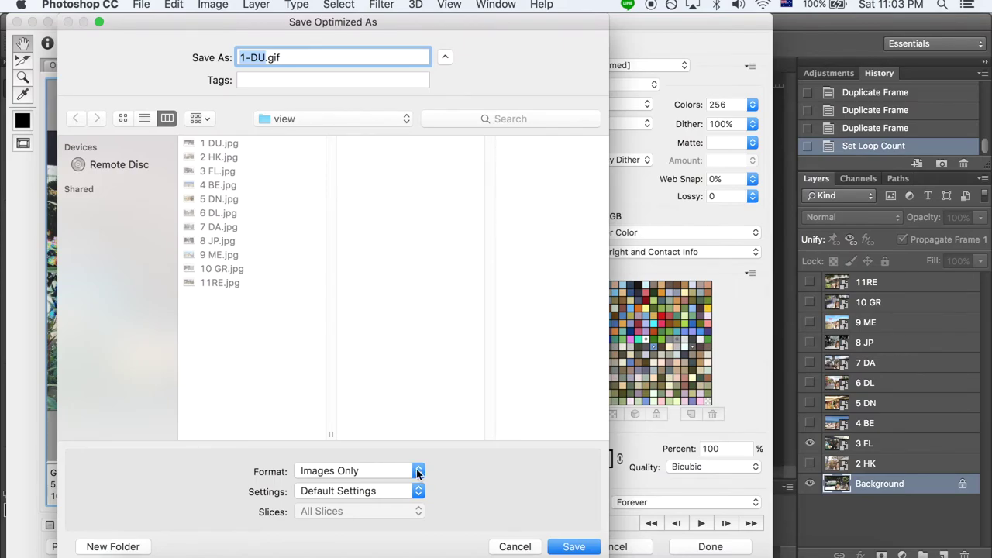
pyautogui.write('travel')
pyautogui.click(594, 548)
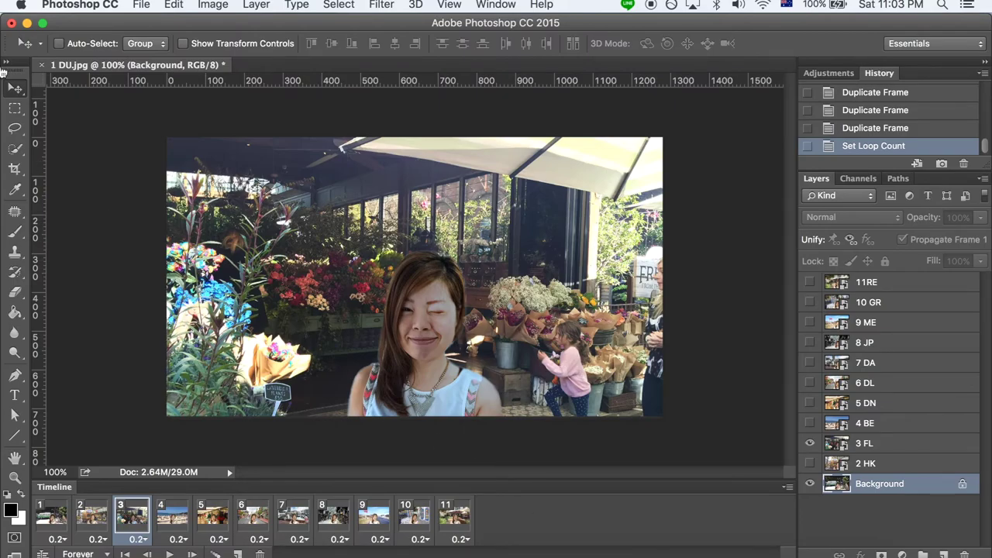
# Minimize Photoshop and widen the Finder window to enlarge travel.gif's preview
pyautogui.click(28, 23)
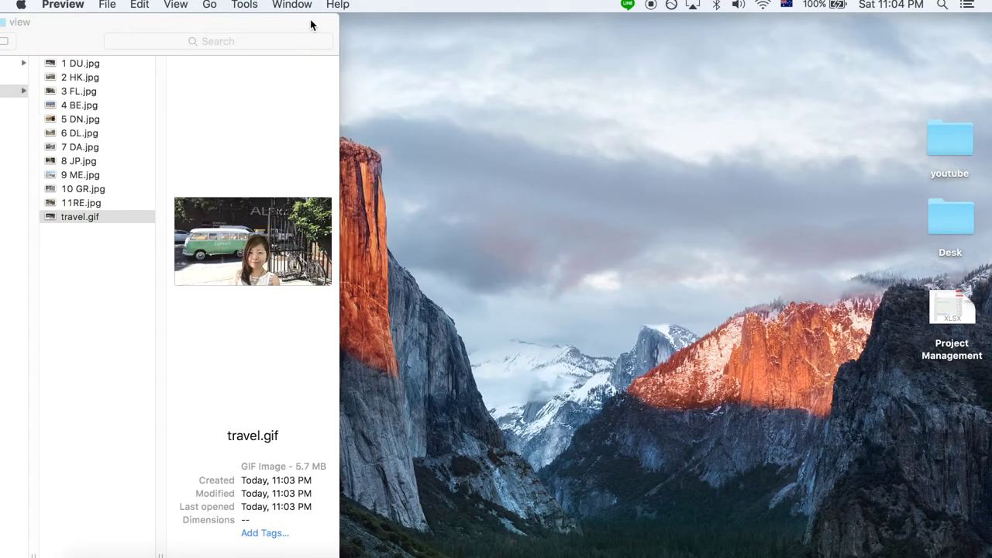
pyautogui.moveTo(337, 16); pyautogui.dragTo(792, 16)
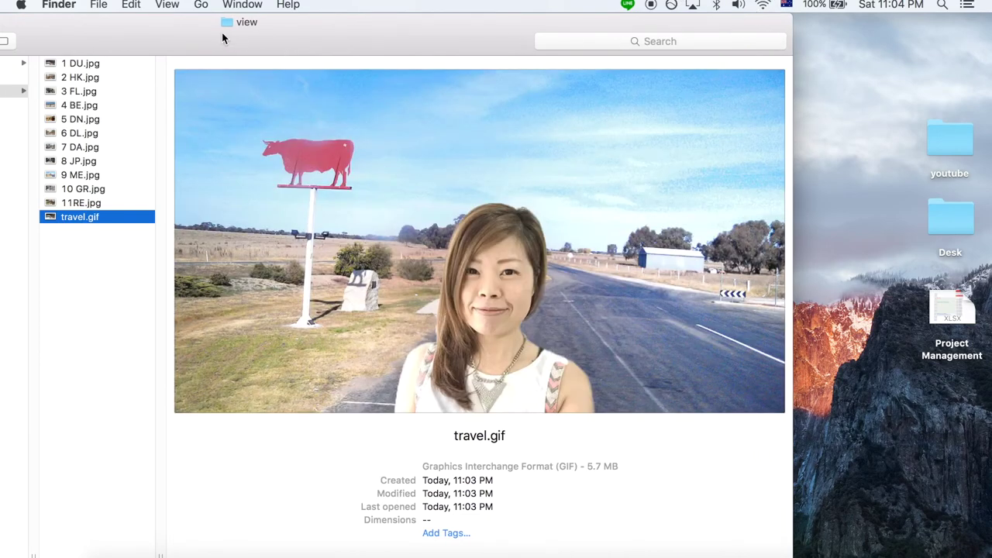